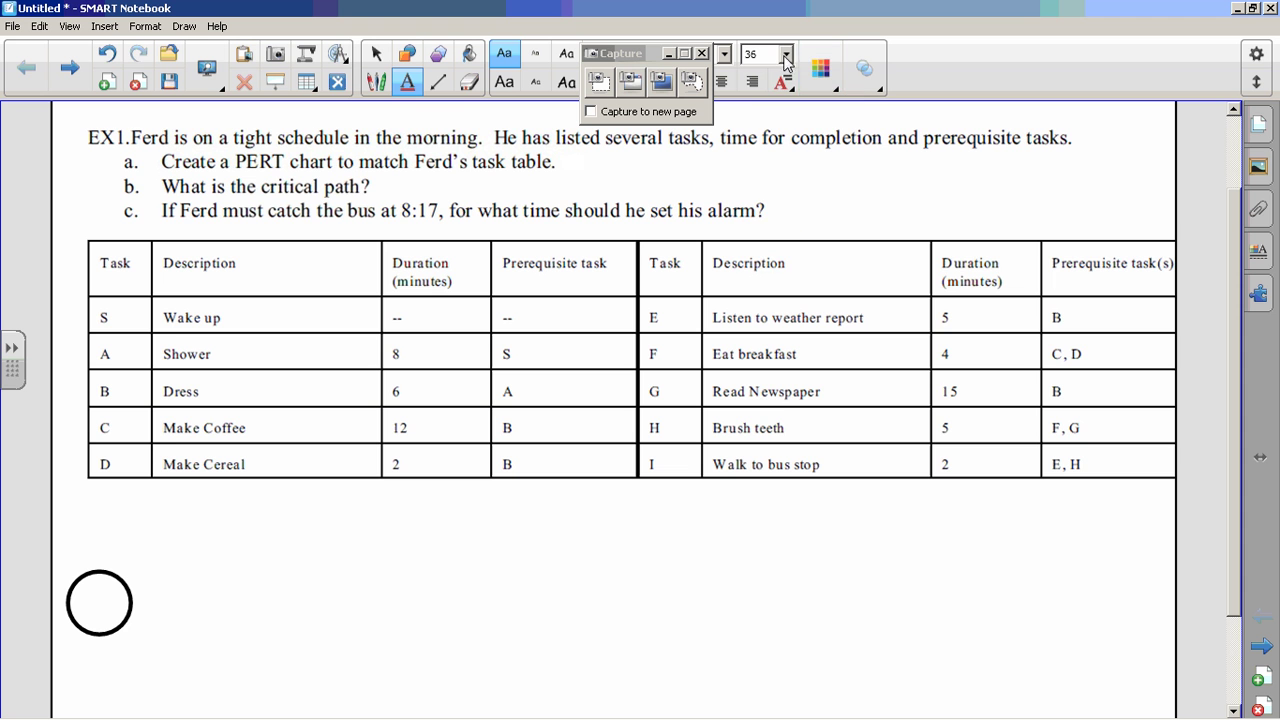
Step: Add the text "start" at font size 12 and place it inside the empty circle below the table
click(787, 54)
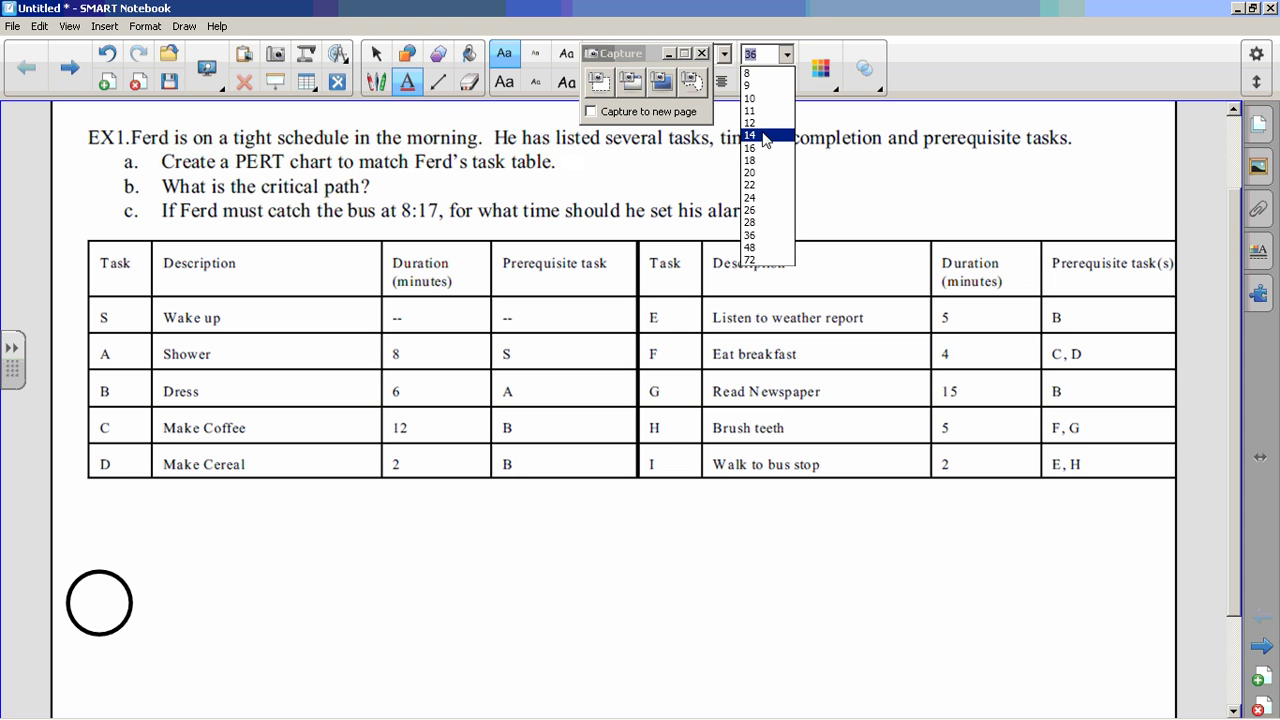
click(765, 123)
click(503, 541)
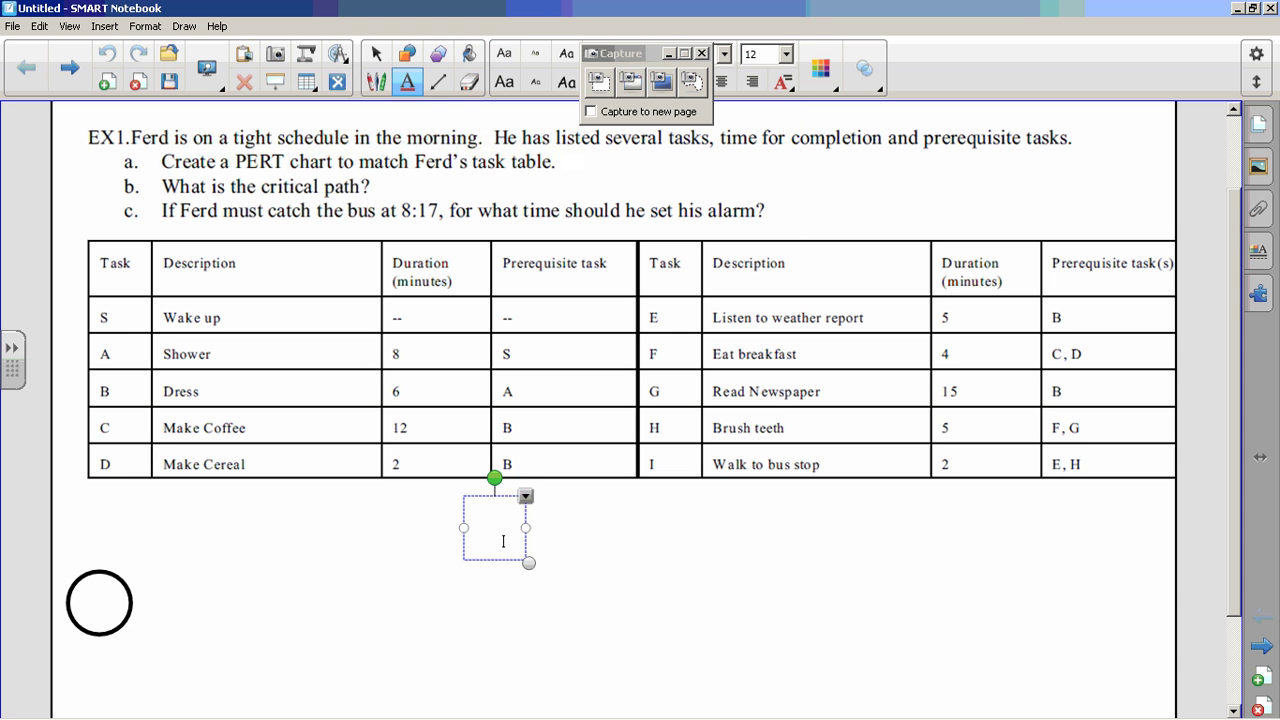
text(start)
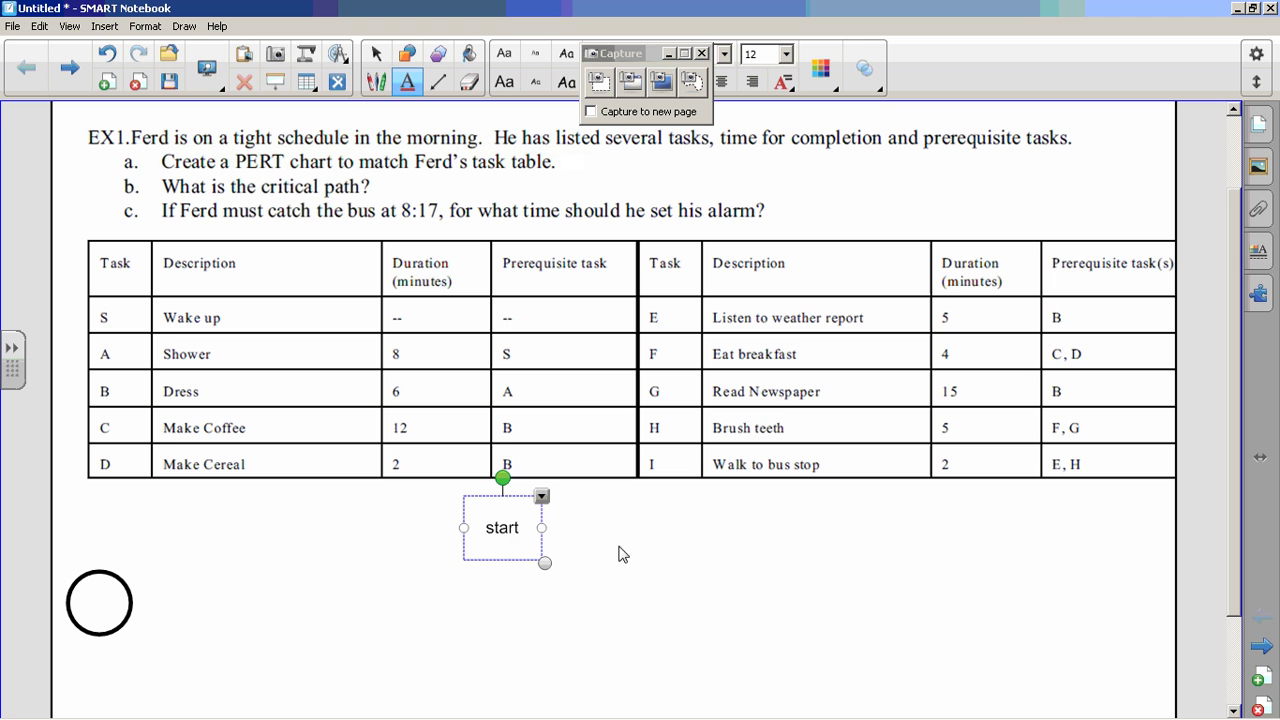
click(488, 514)
click(376, 53)
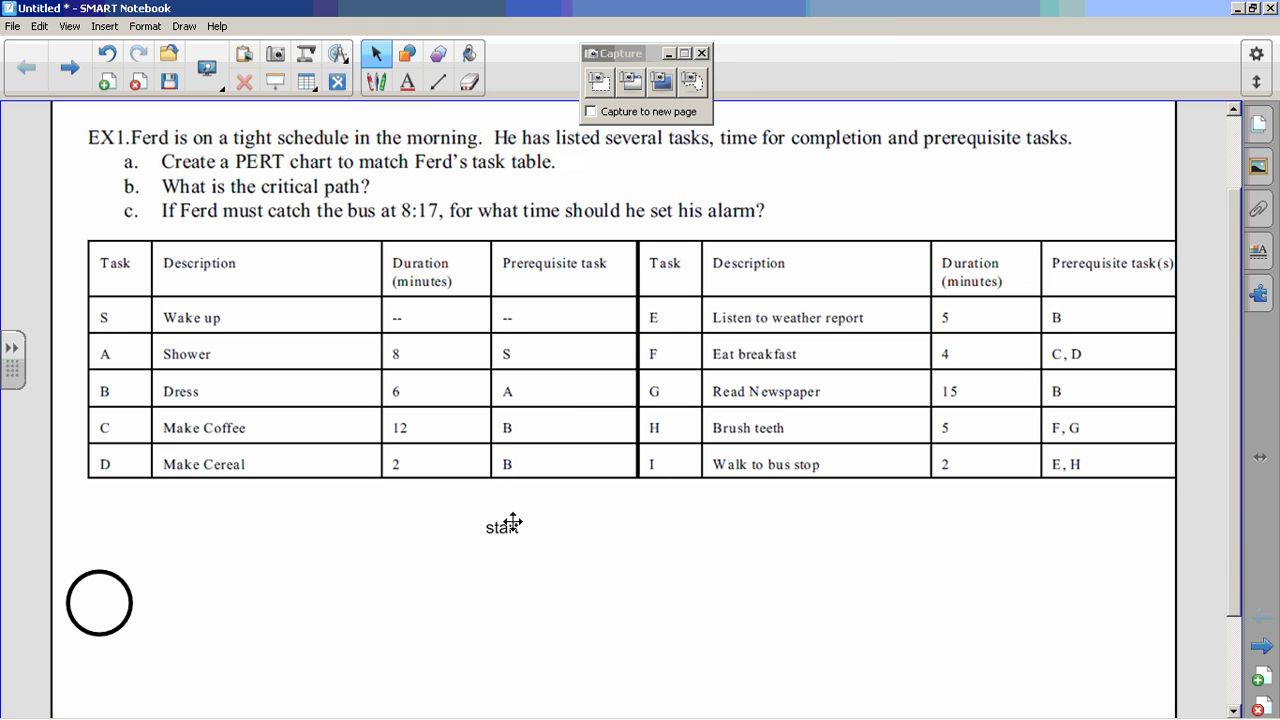
drag(512, 523, 98, 606)
click(285, 593)
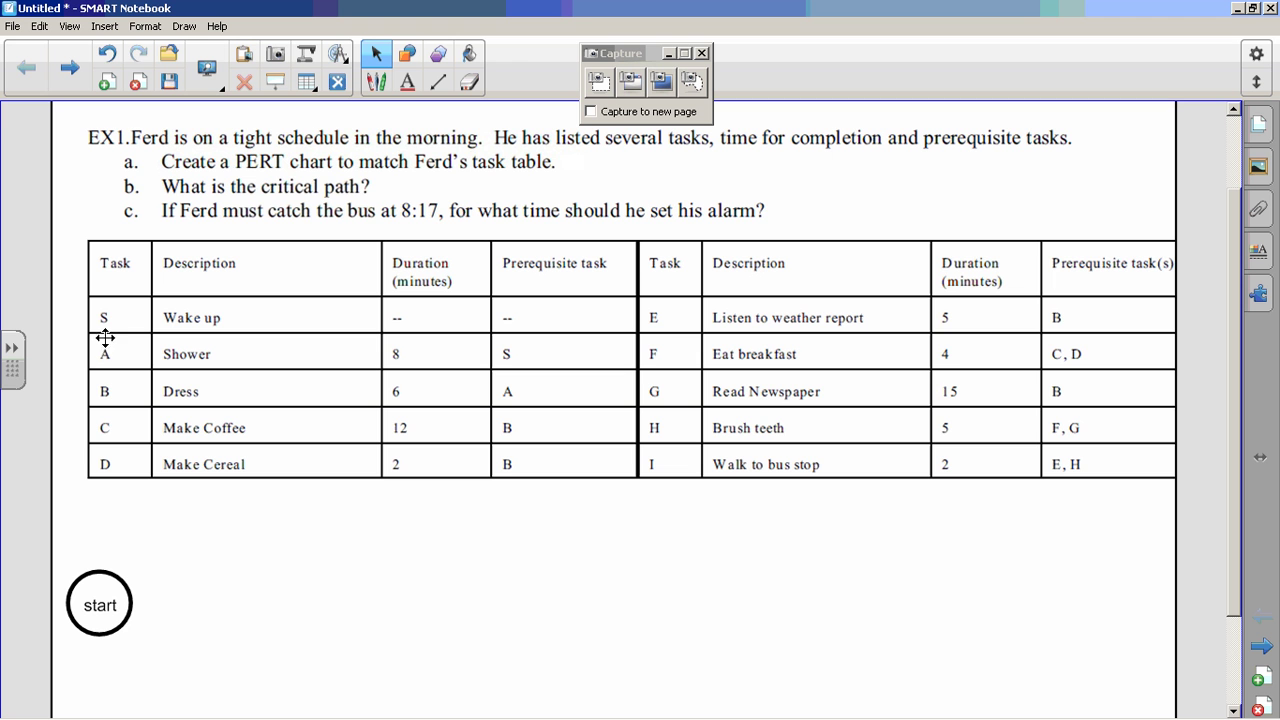
Step: Draw a second circle to the right of the start circle and label it A
click(407, 58)
click(505, 56)
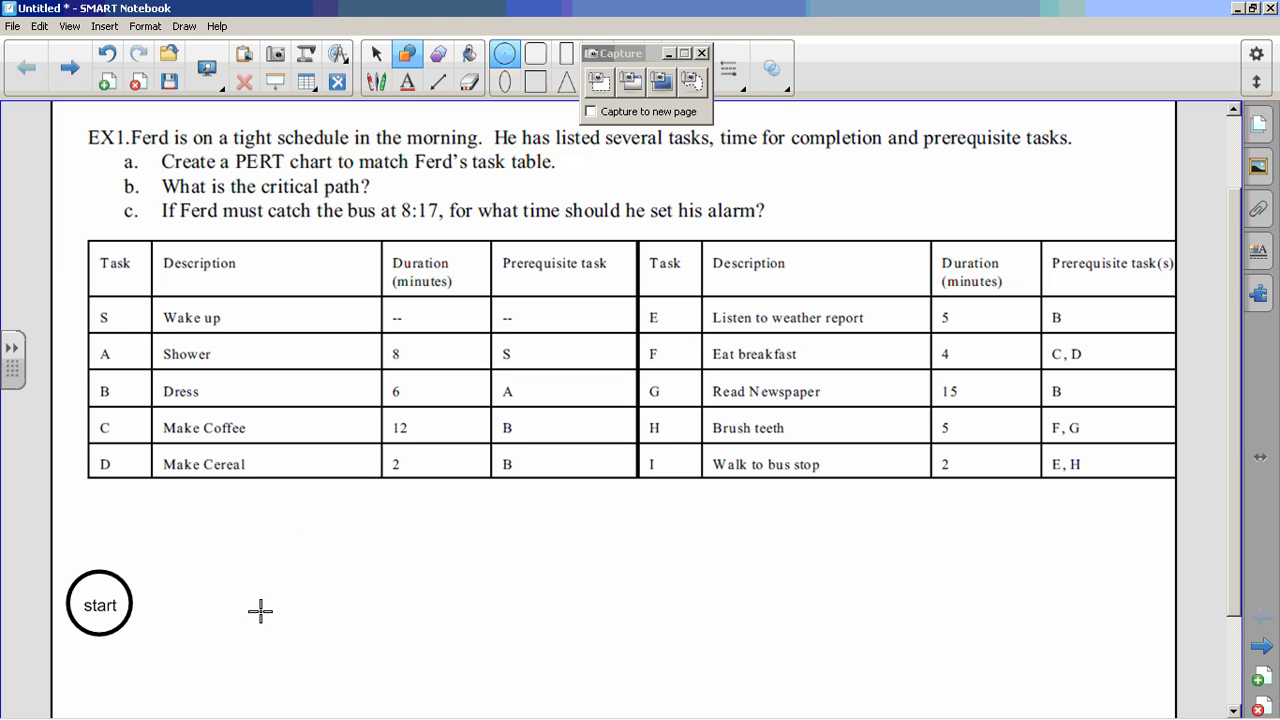
drag(253, 603, 277, 614)
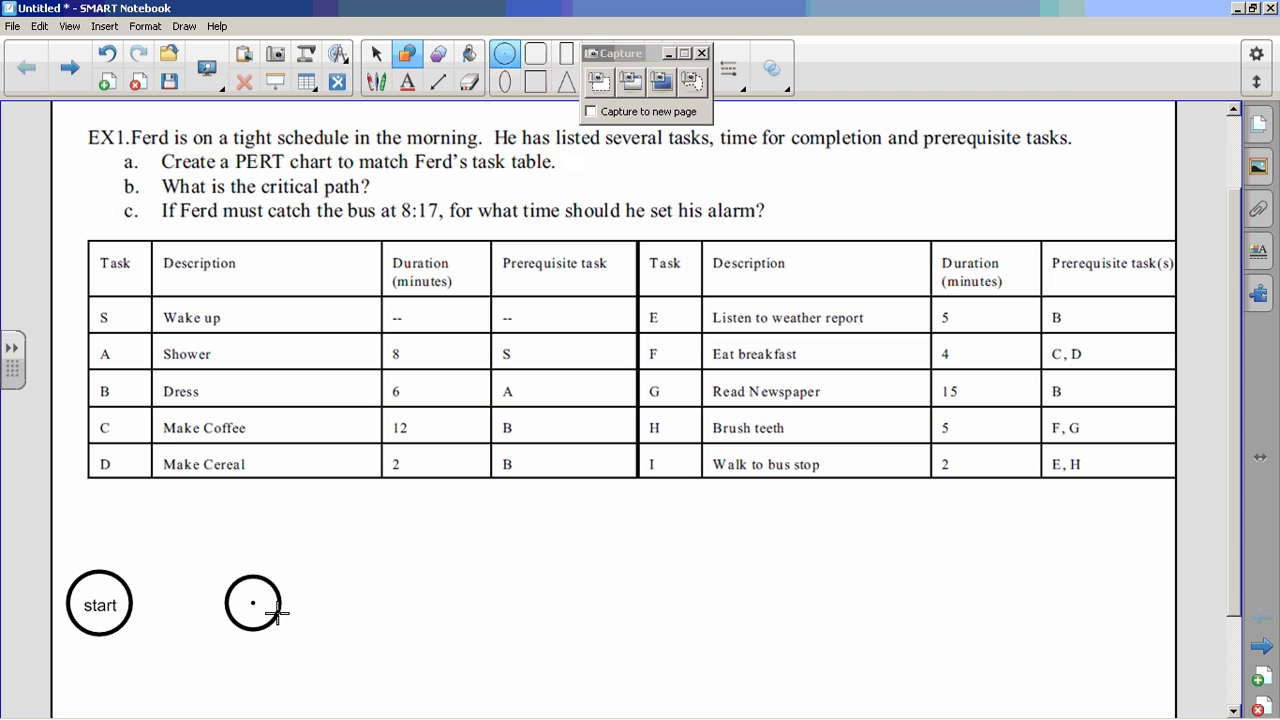
click(379, 57)
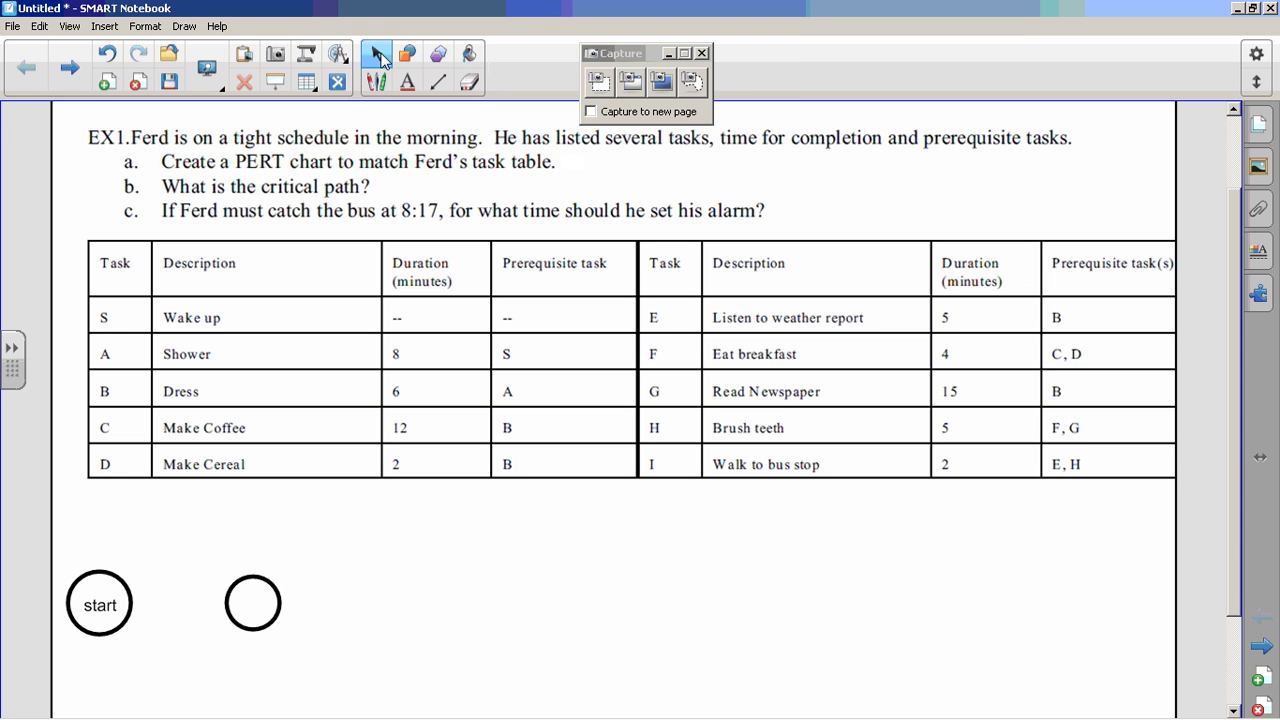
double_click(267, 617)
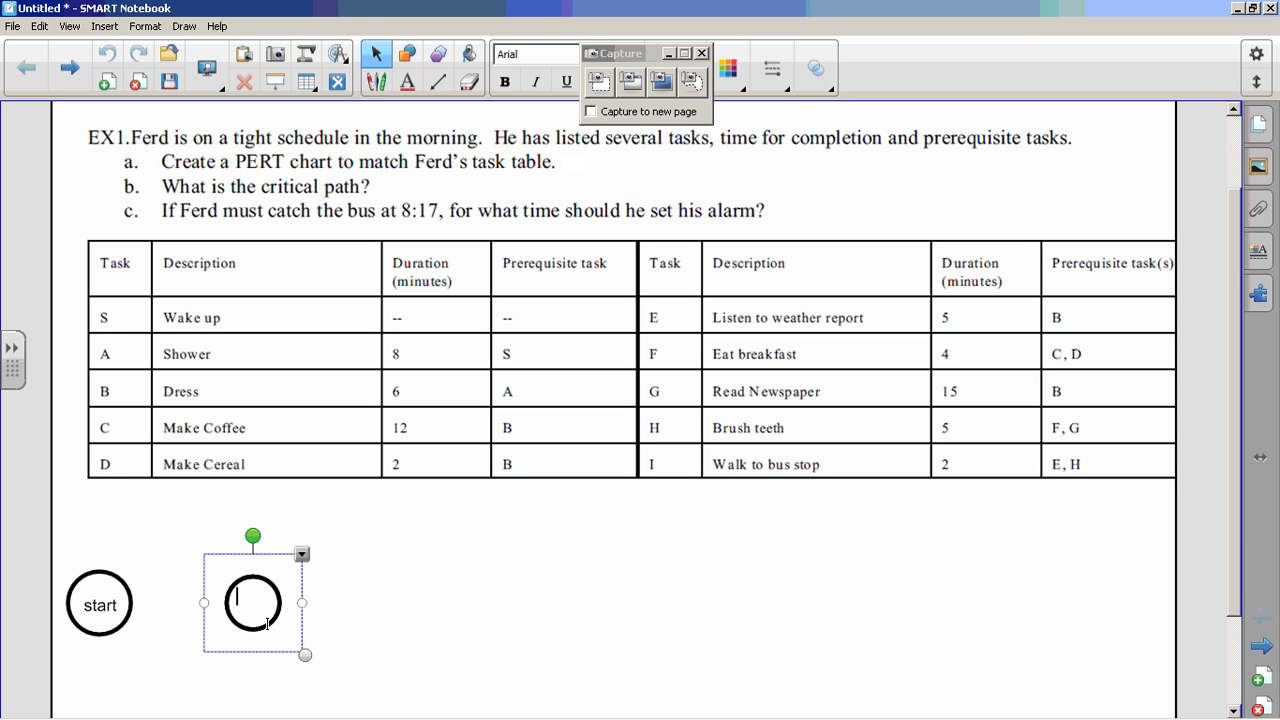
text(A)
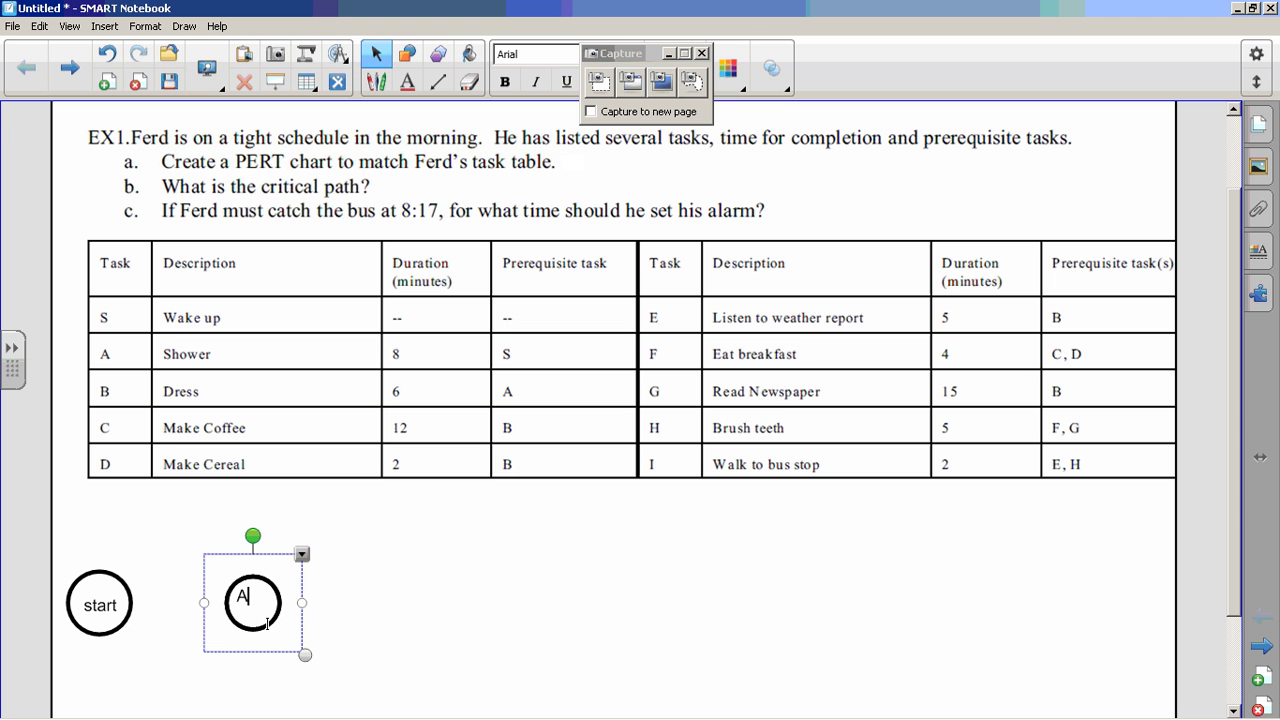
Step: Center the letter A horizontally in its circle, moving the Capture window out of the way
drag(262, 609, 238, 598)
click(684, 56)
click(629, 84)
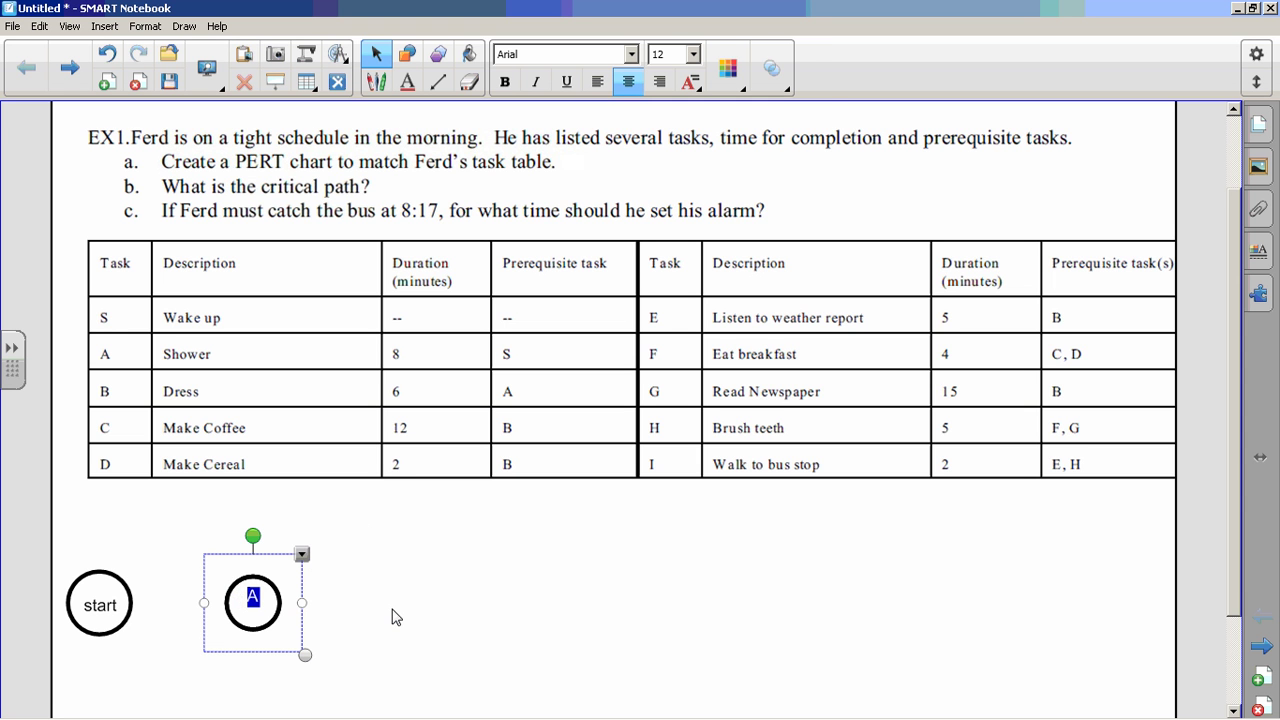
key(Escape)
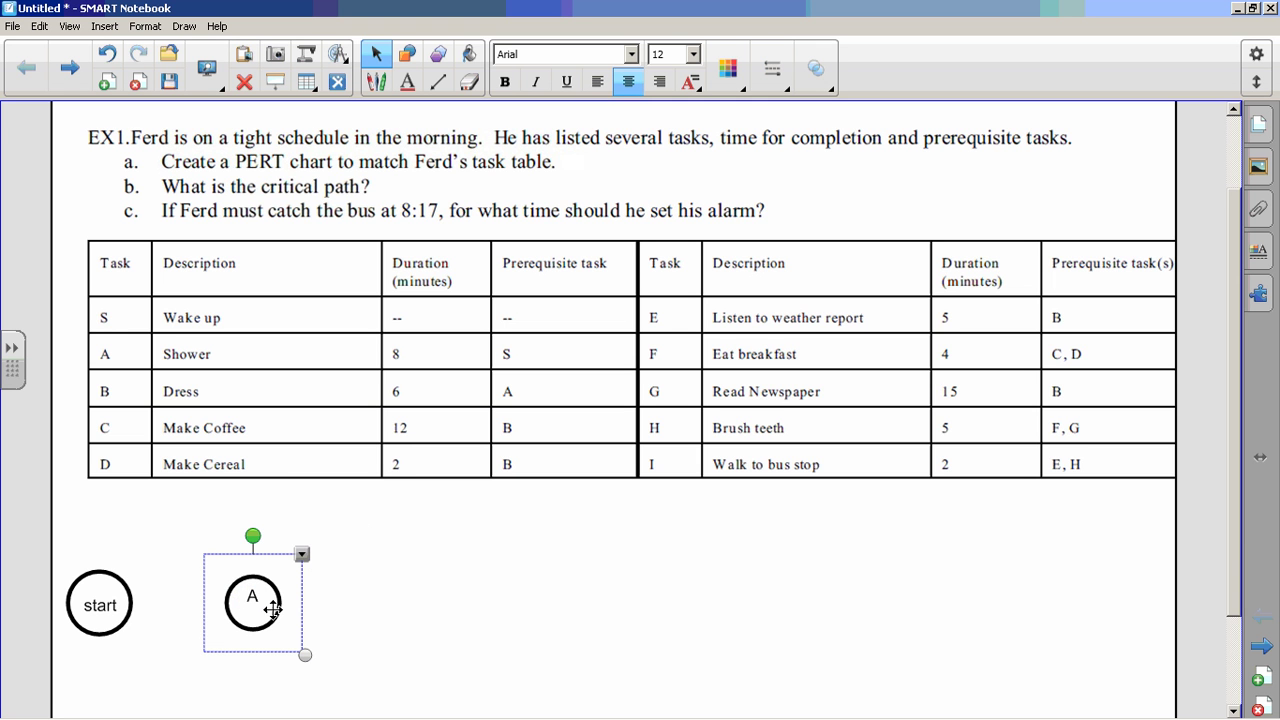
click(273, 608)
Step: Set the letter A to font size 24 and widen its circle until it is round
double_click(256, 606)
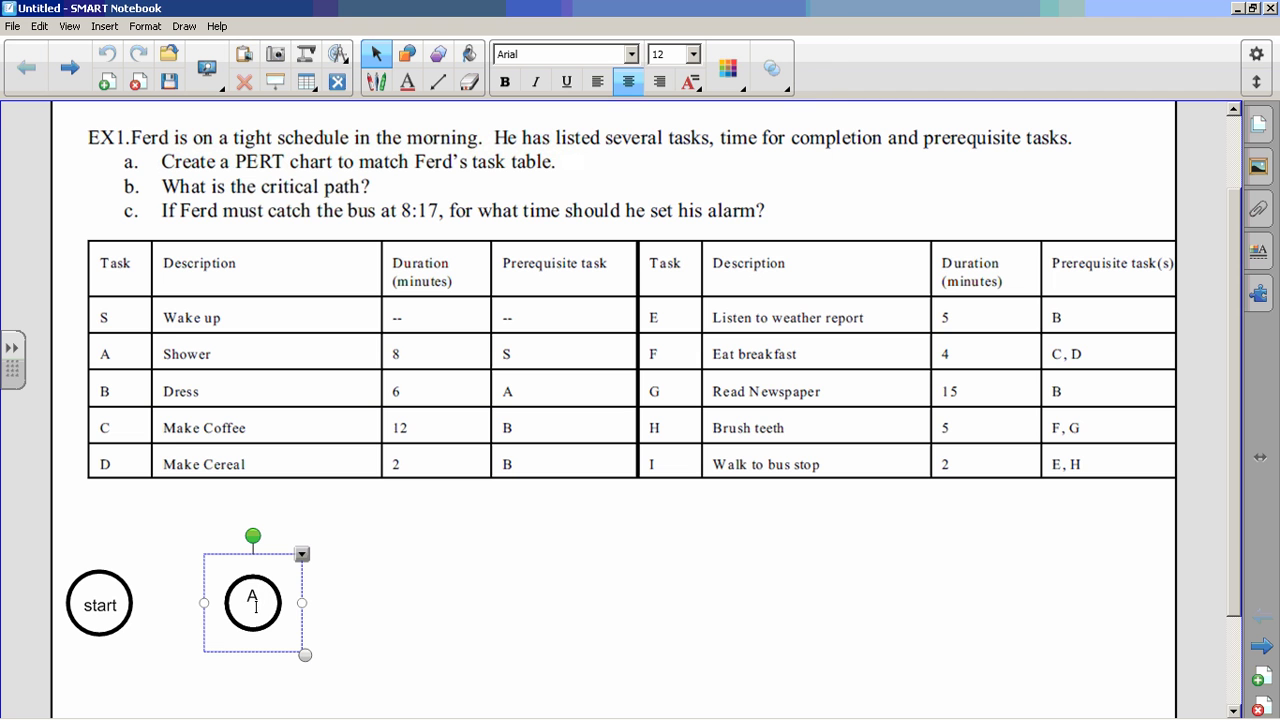
key(ctrl+a)
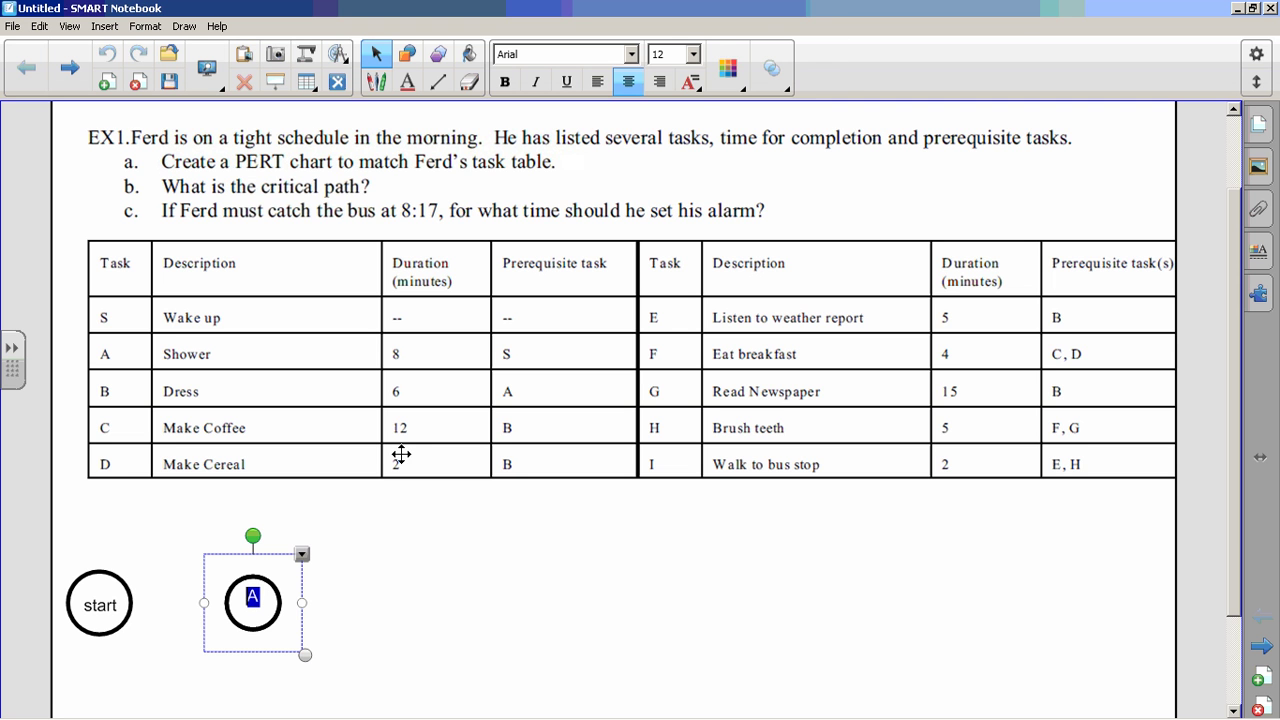
click(694, 55)
click(670, 197)
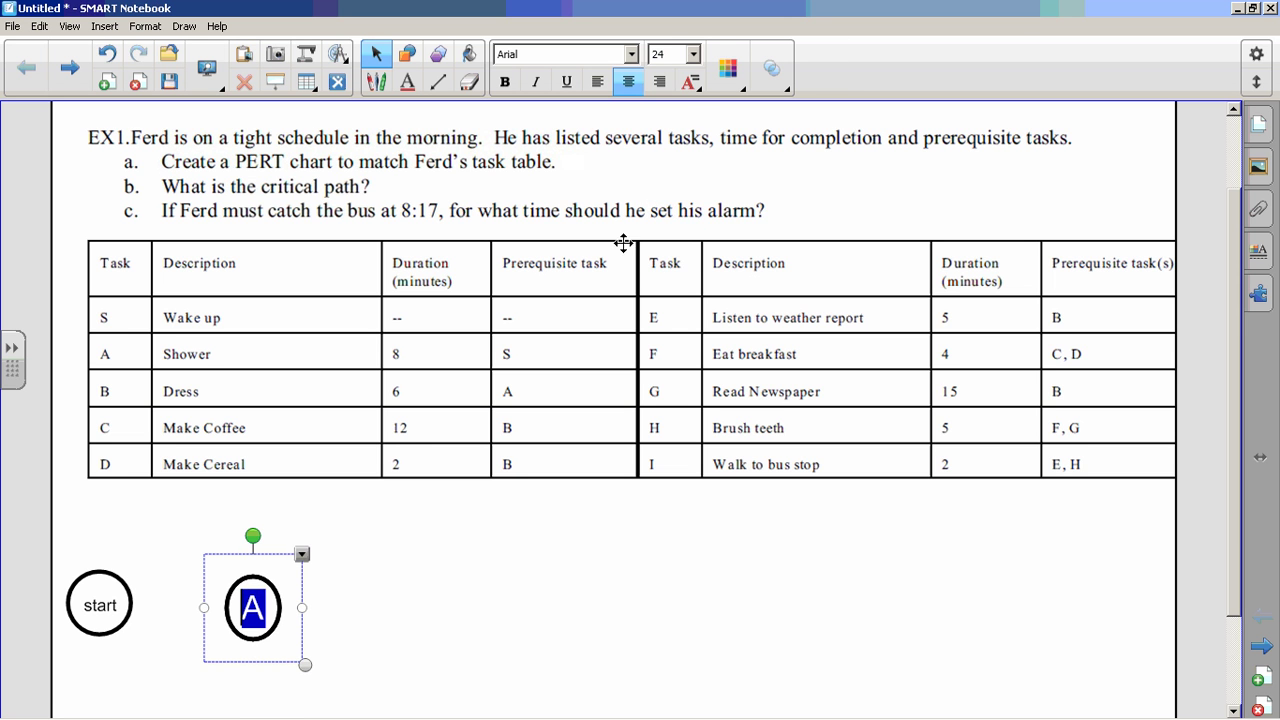
click(308, 616)
drag(308, 612, 316, 612)
click(359, 615)
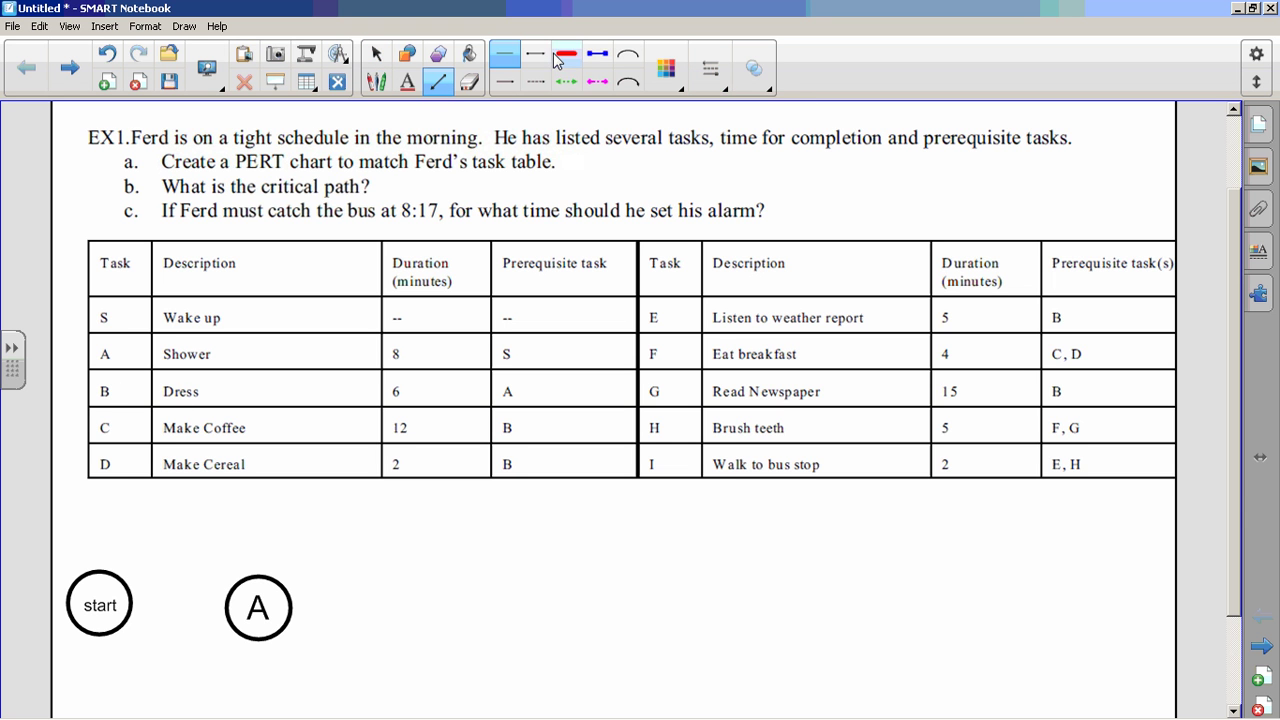
Step: Draw a solid arrow from the start circle to circle A
click(517, 82)
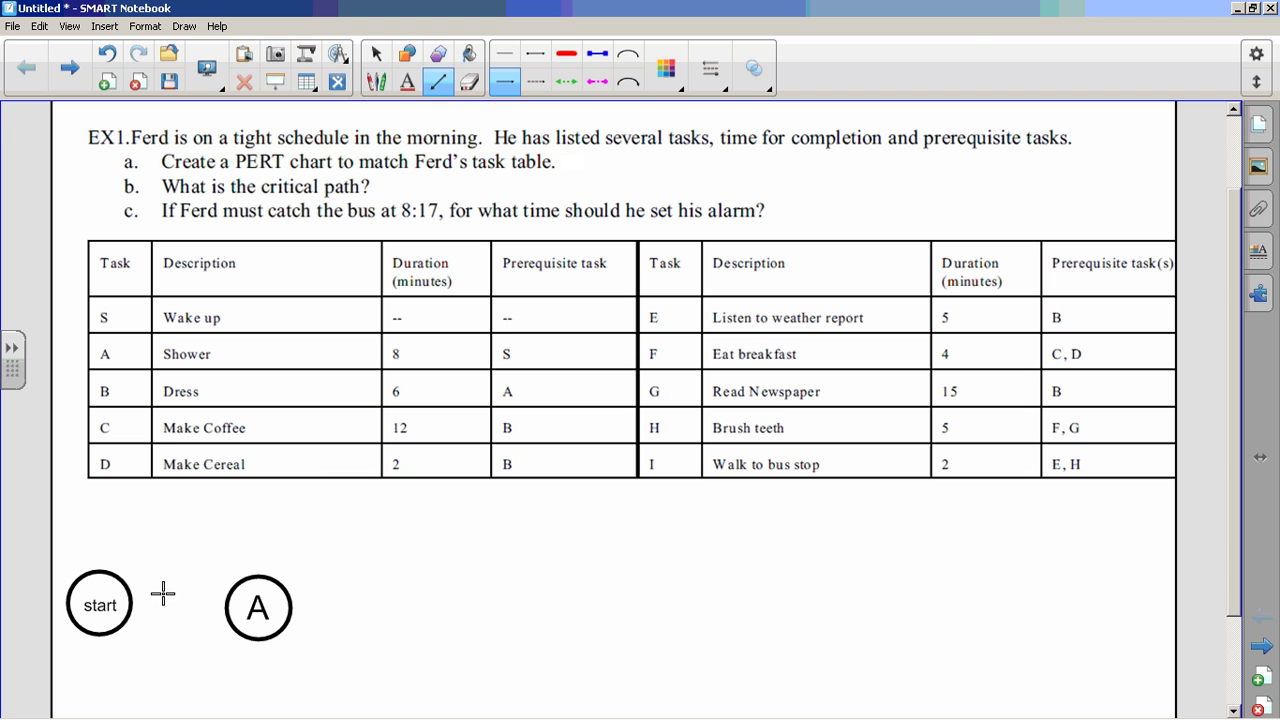
drag(143, 606, 224, 607)
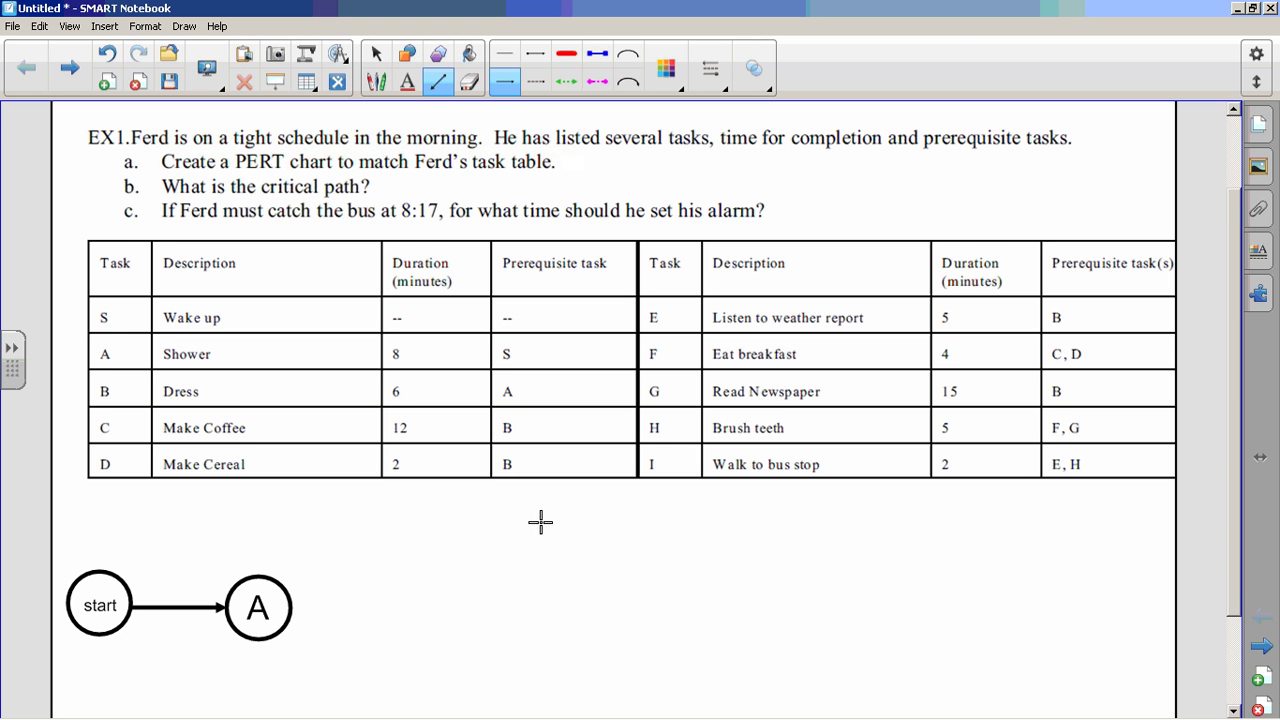
Step: Draw a third circle to the right of circle A and label it B at font size 24
drag(1236, 580, 1242, 602)
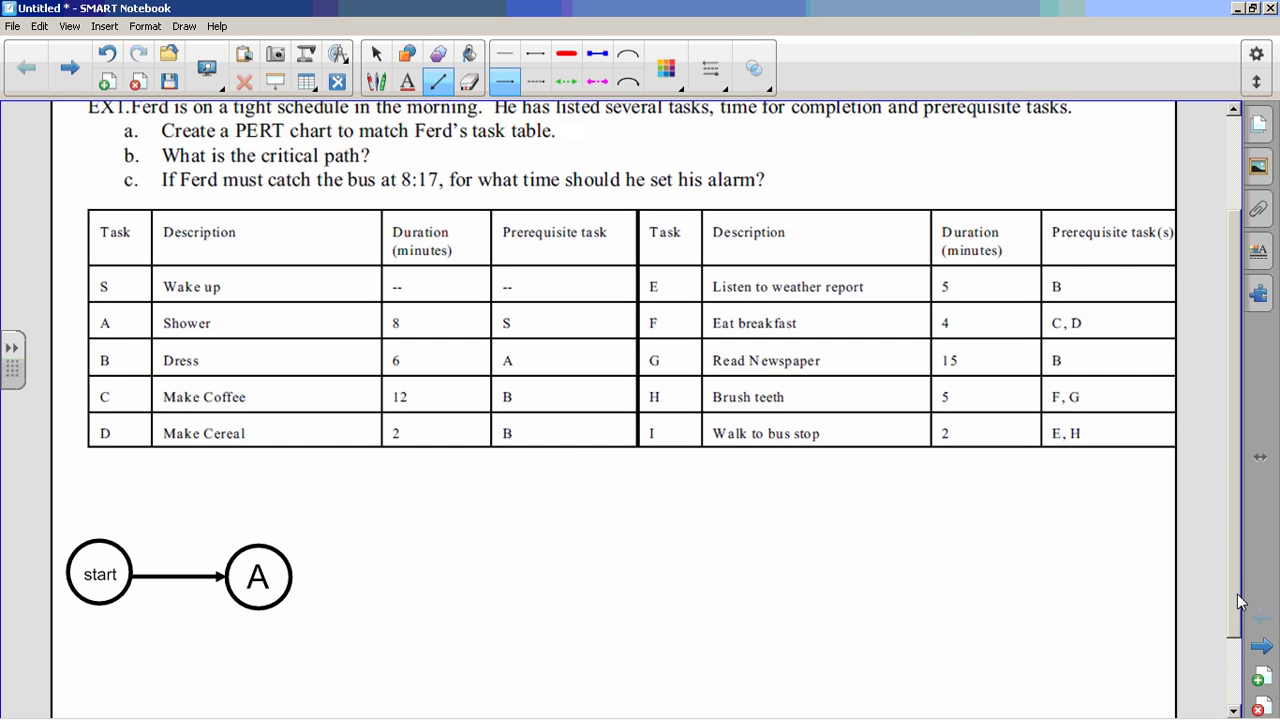
click(408, 56)
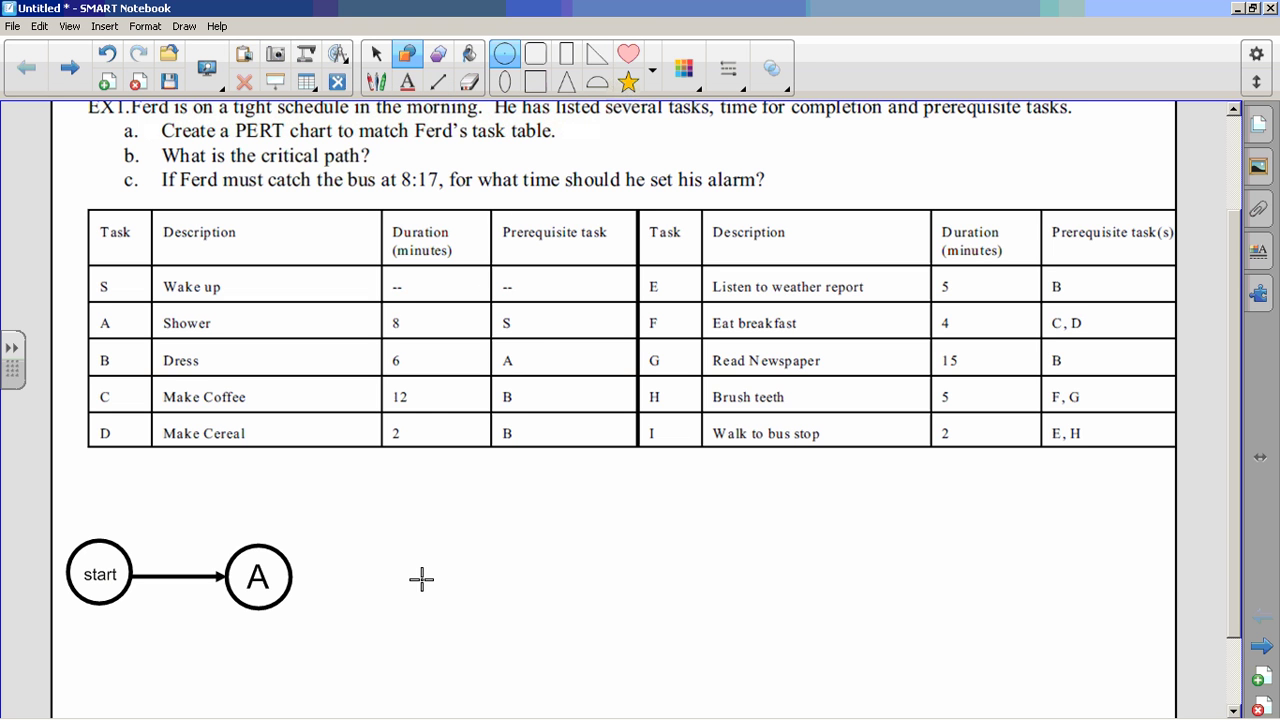
drag(431, 580, 451, 600)
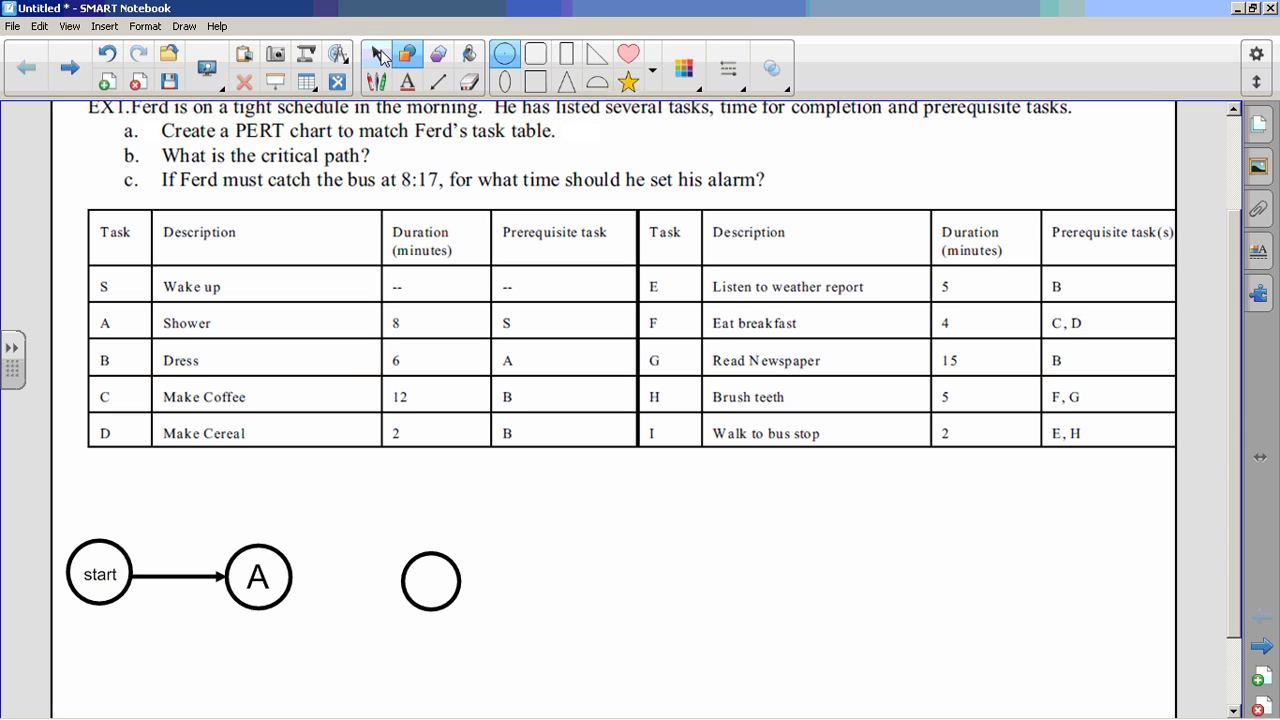
click(377, 55)
click(410, 576)
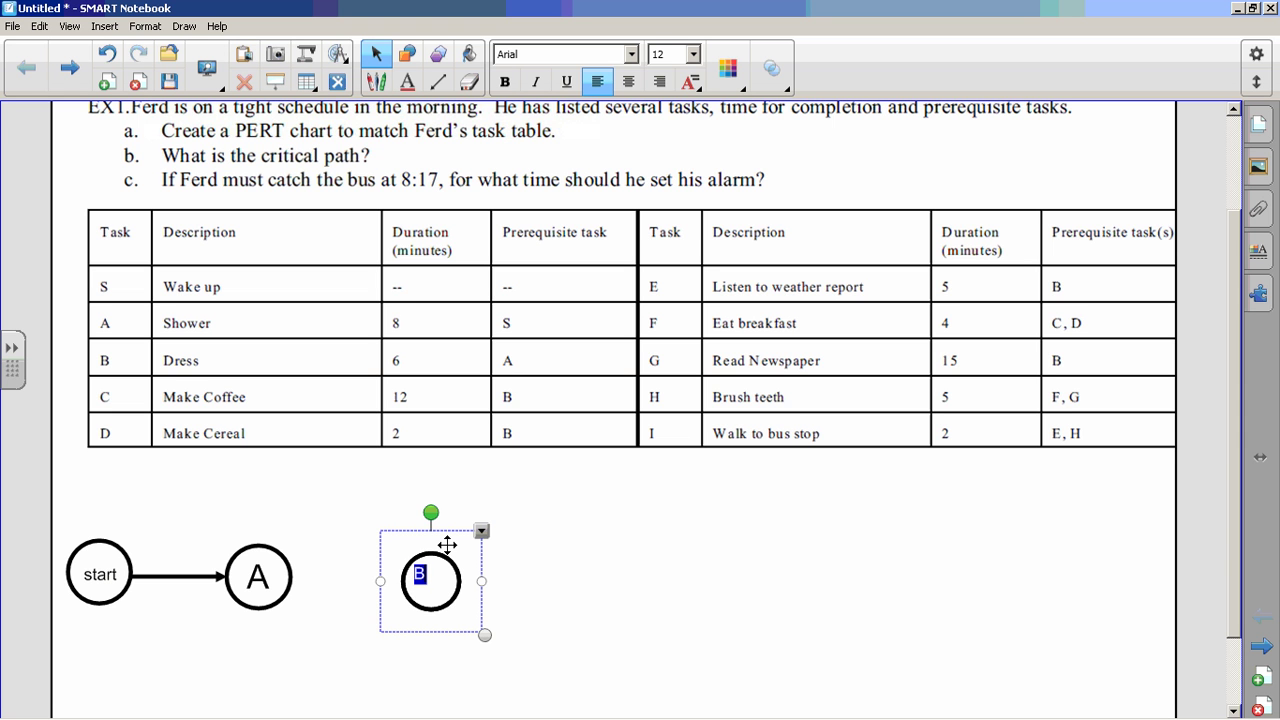
click(693, 54)
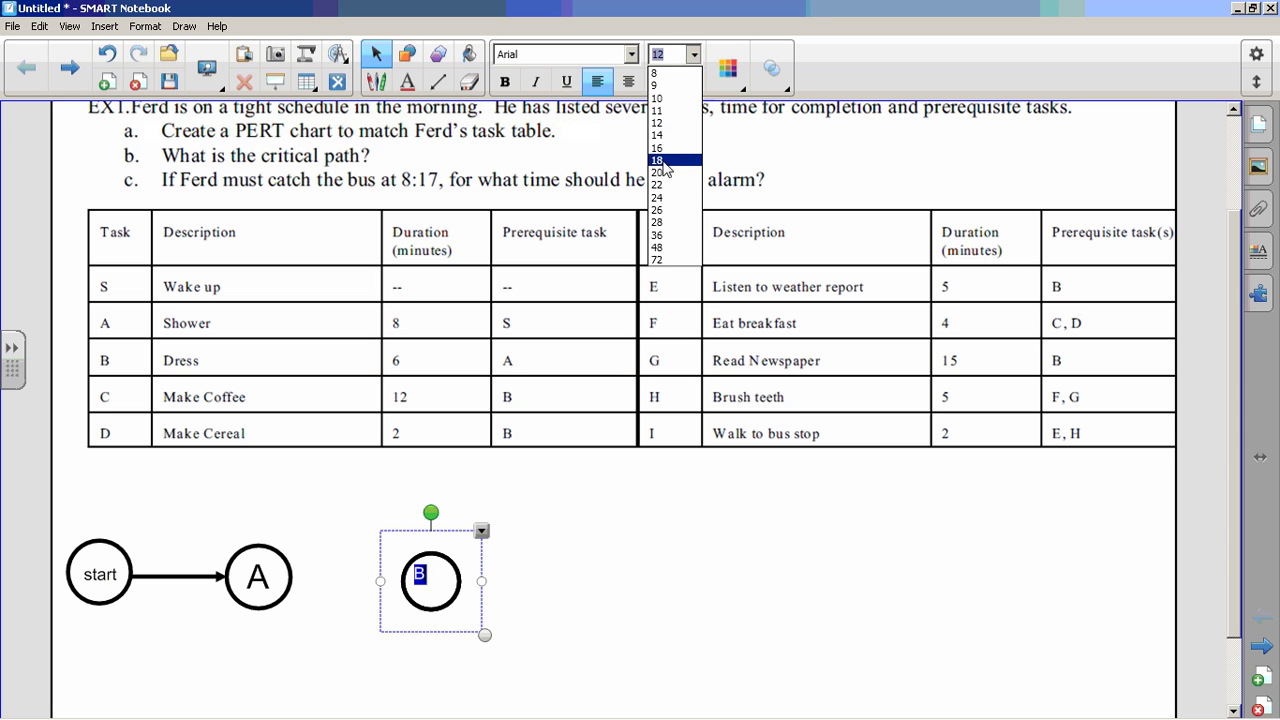
click(663, 197)
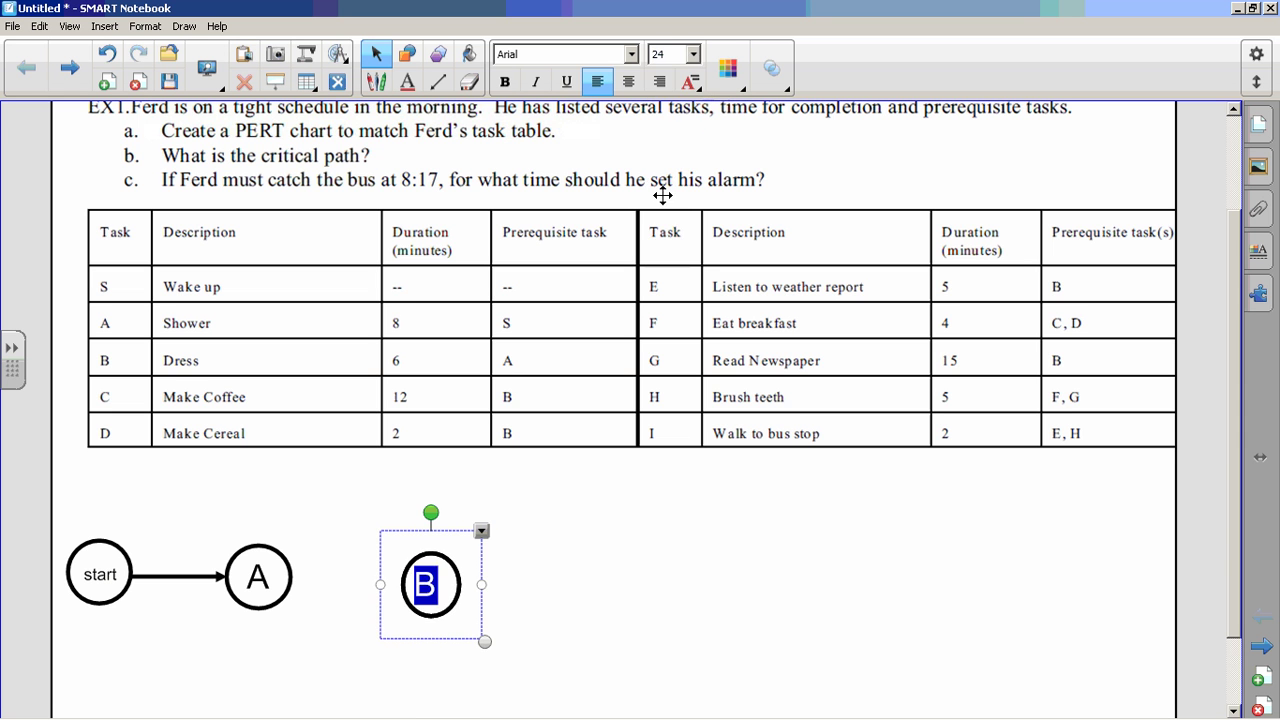
click(605, 573)
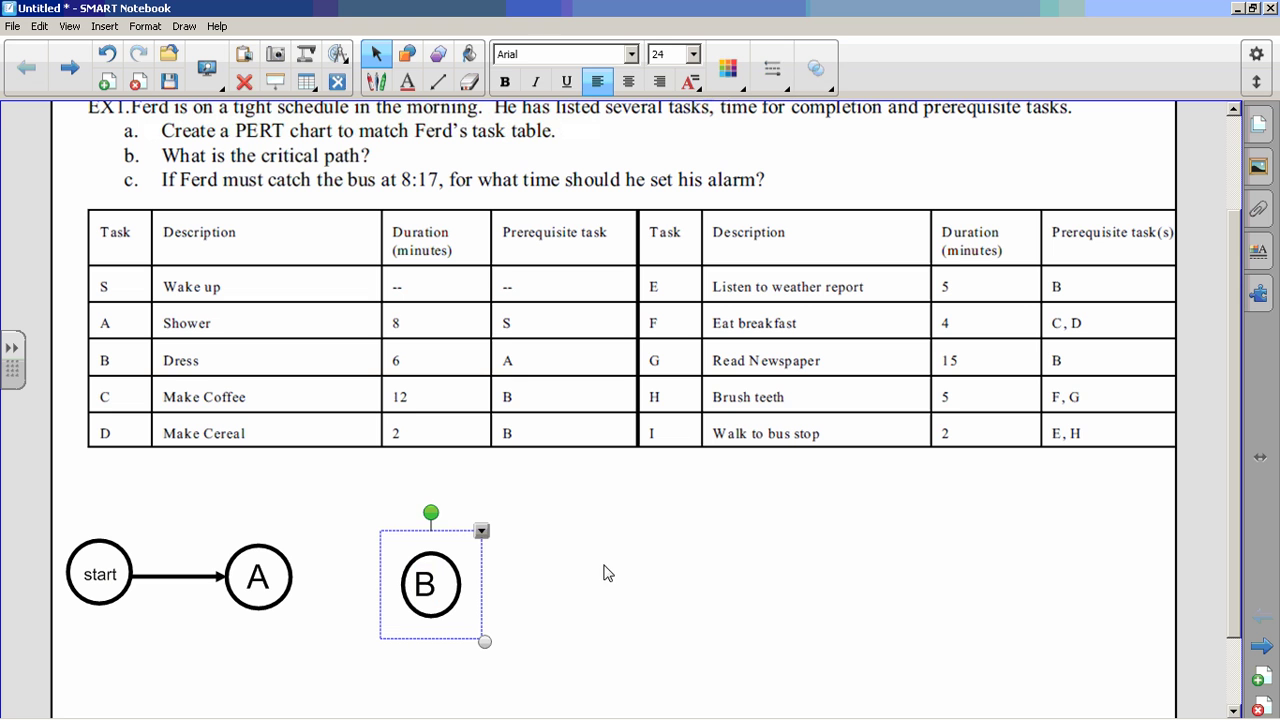
Step: Set the Text tool's font size to 24
click(407, 82)
click(787, 54)
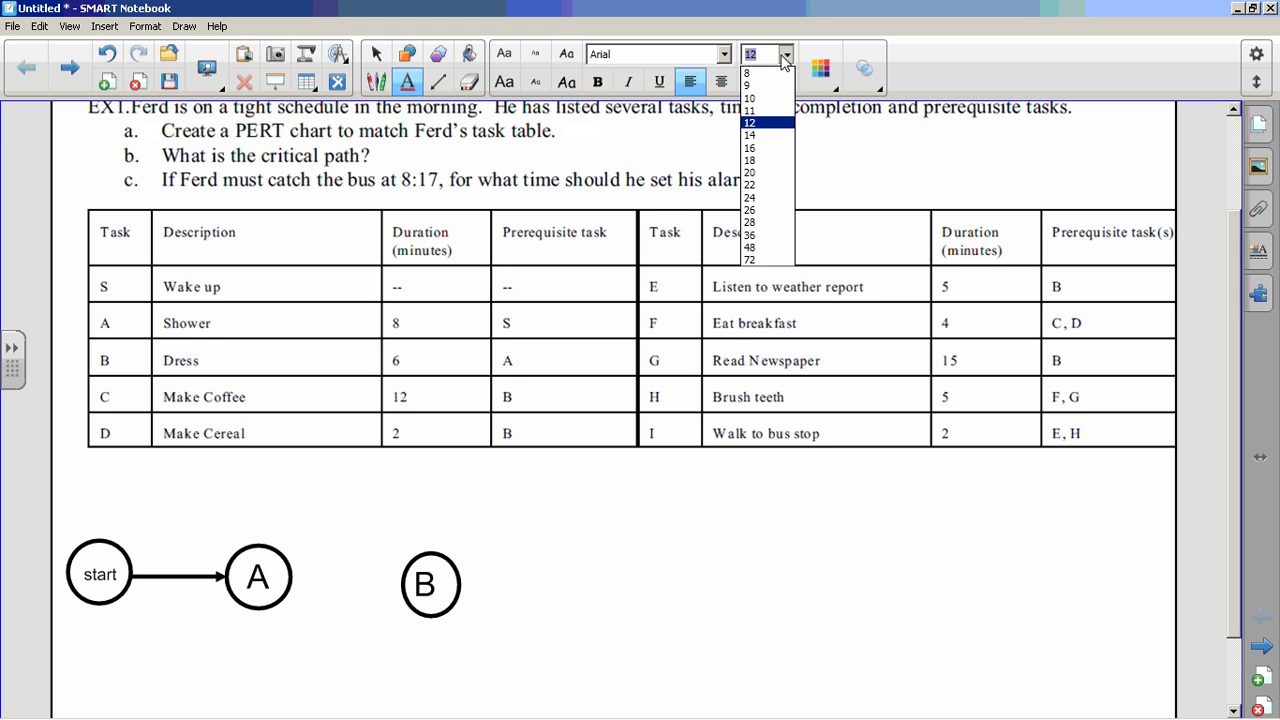
click(756, 197)
click(428, 586)
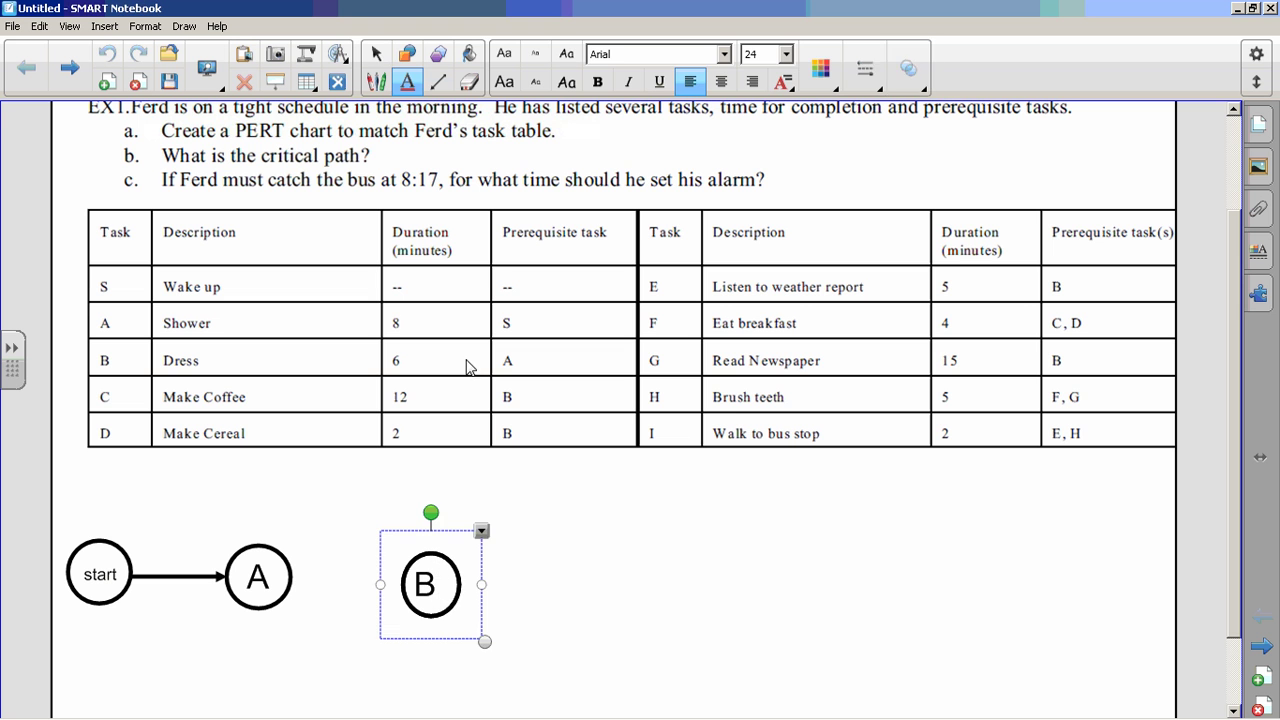
Step: Slightly shrink circle B, center its letter, and move the circle up level with circle A
click(376, 53)
click(470, 614)
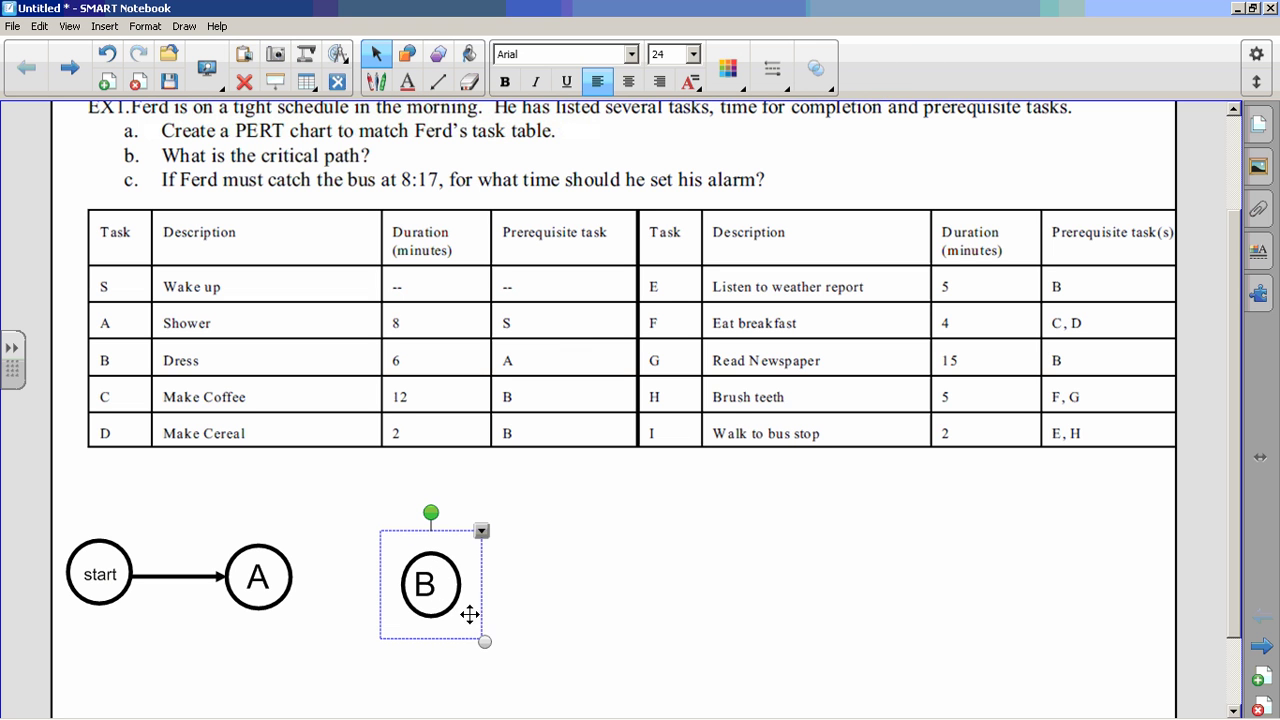
drag(481, 641, 482, 637)
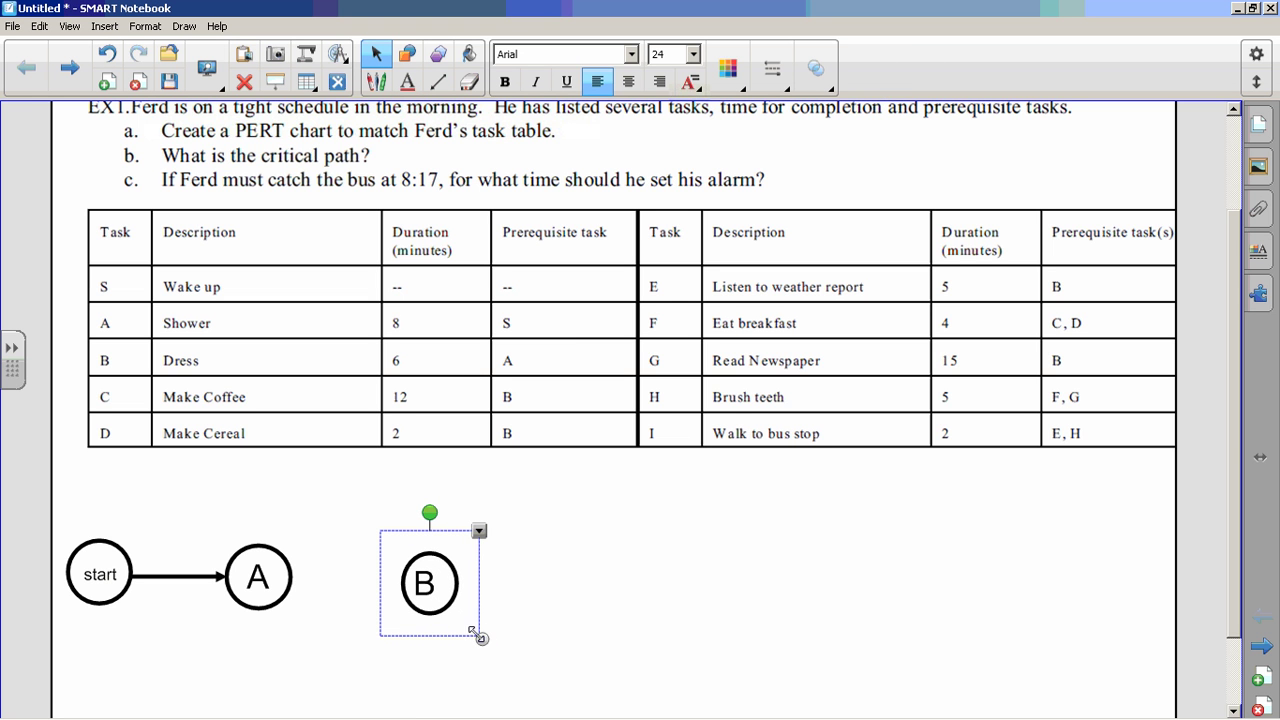
click(630, 84)
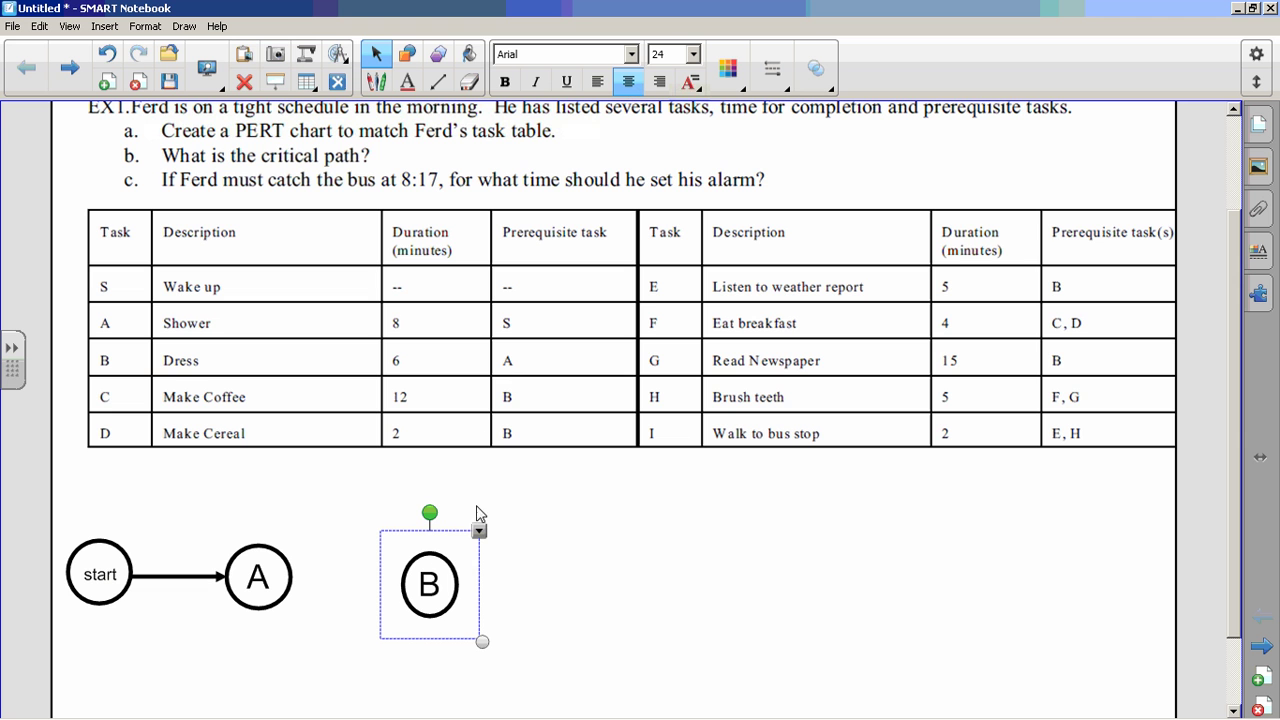
drag(456, 576, 456, 568)
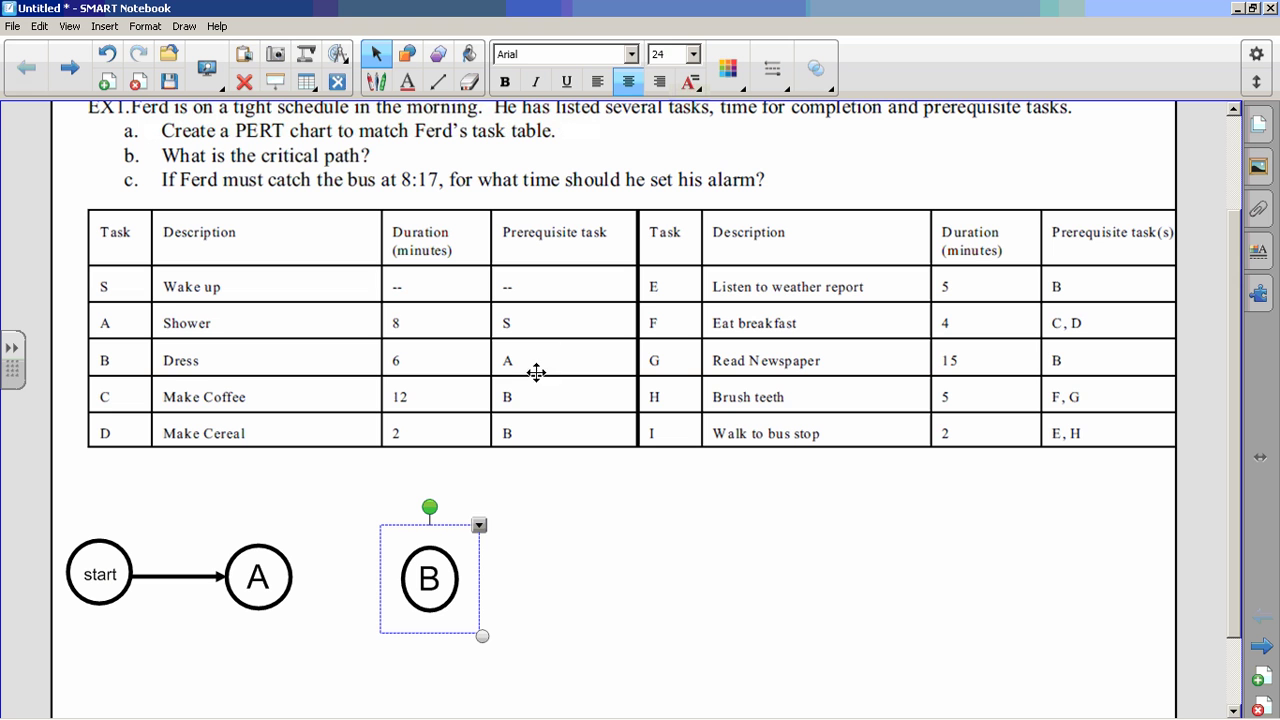
Step: Draw a solid arrow from circle A to circle B
click(437, 81)
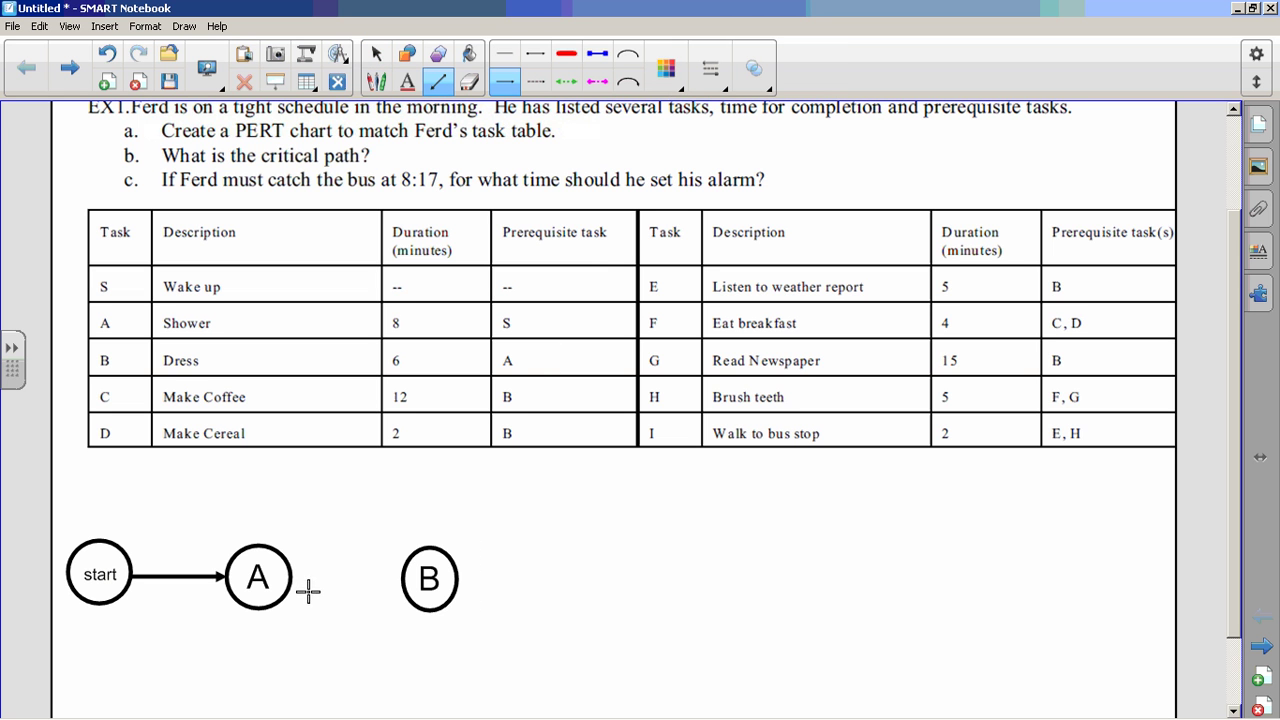
drag(294, 577, 393, 578)
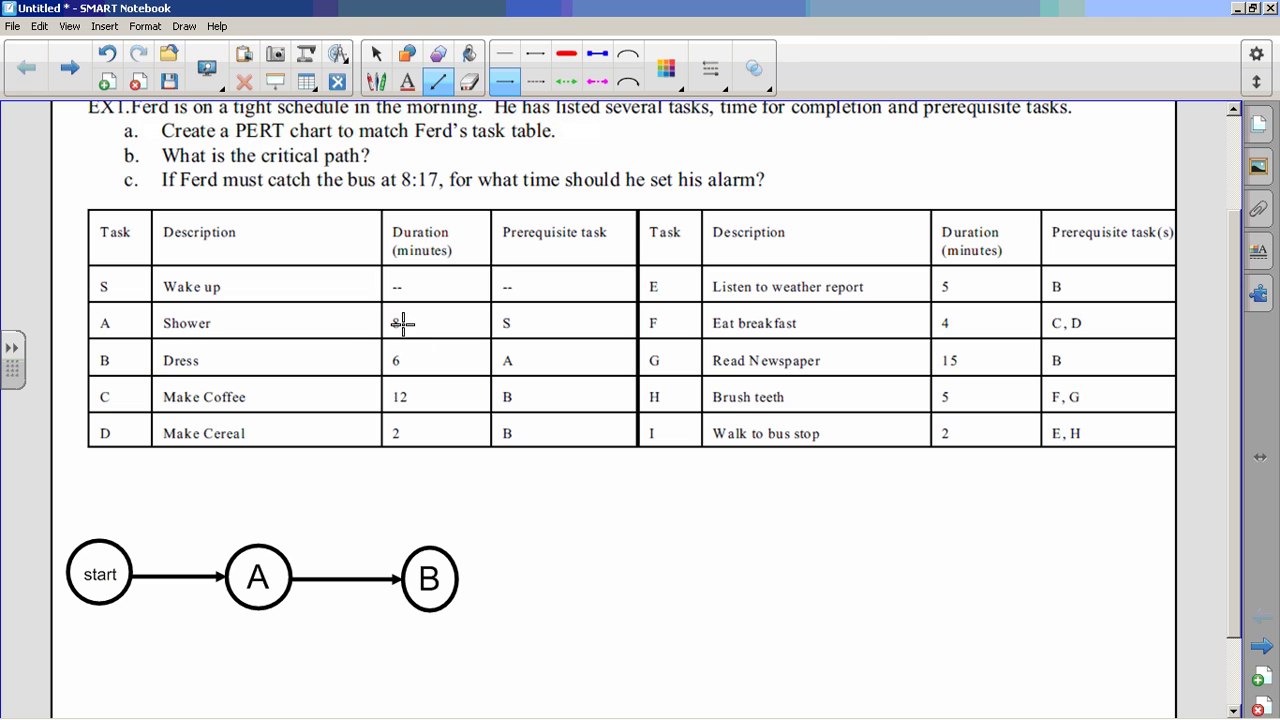
Step: Label the arrow from circle A to circle B with the duration 8, placed just above the line
click(407, 82)
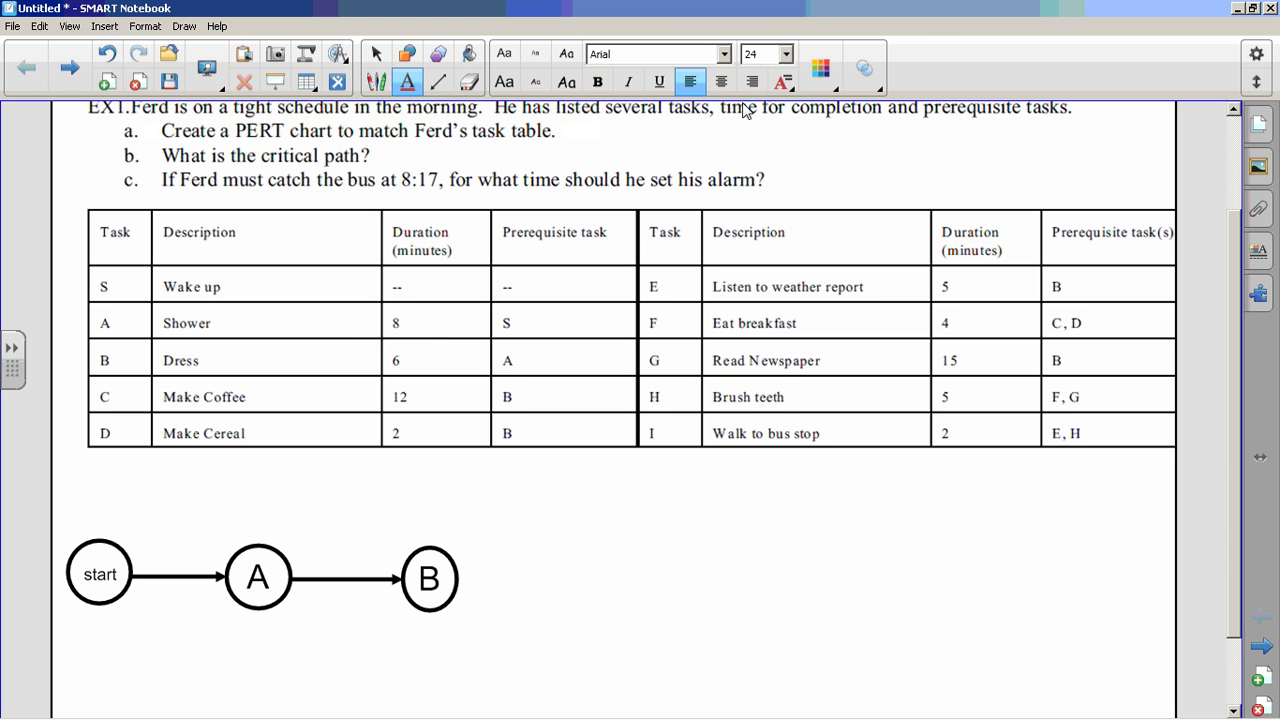
click(333, 556)
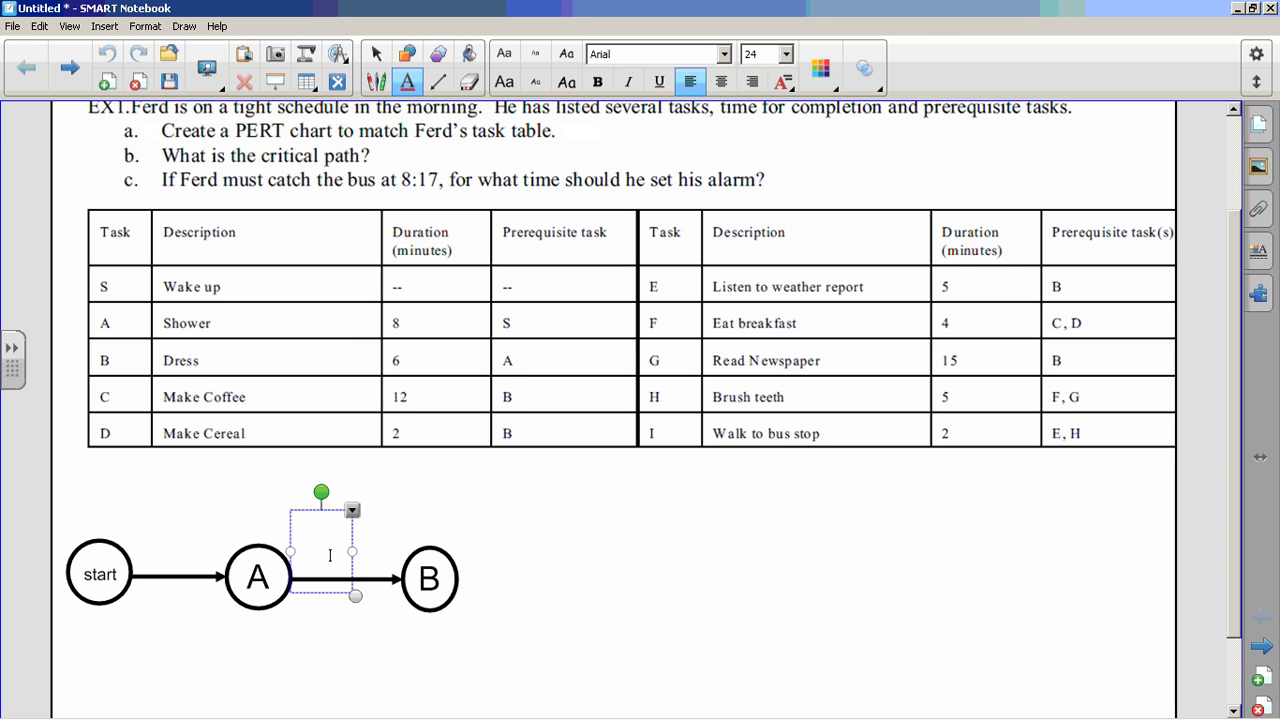
text(8)
drag(335, 527, 356, 538)
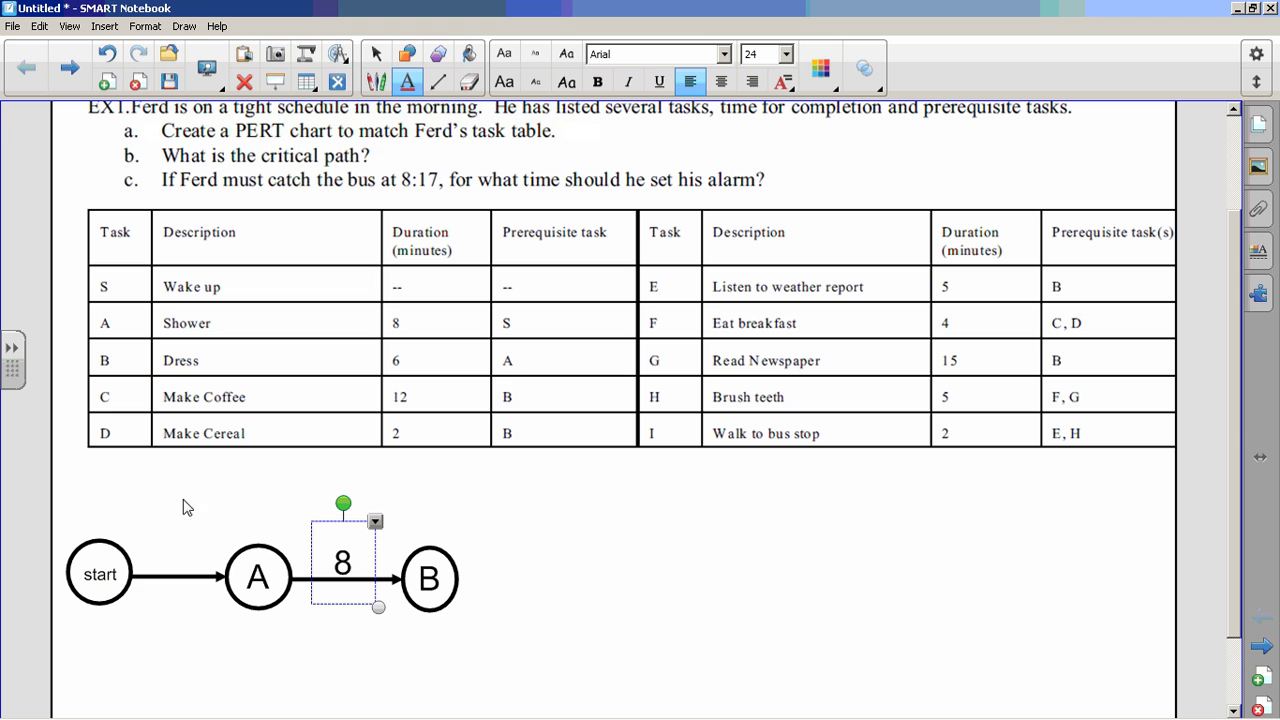
click(113, 492)
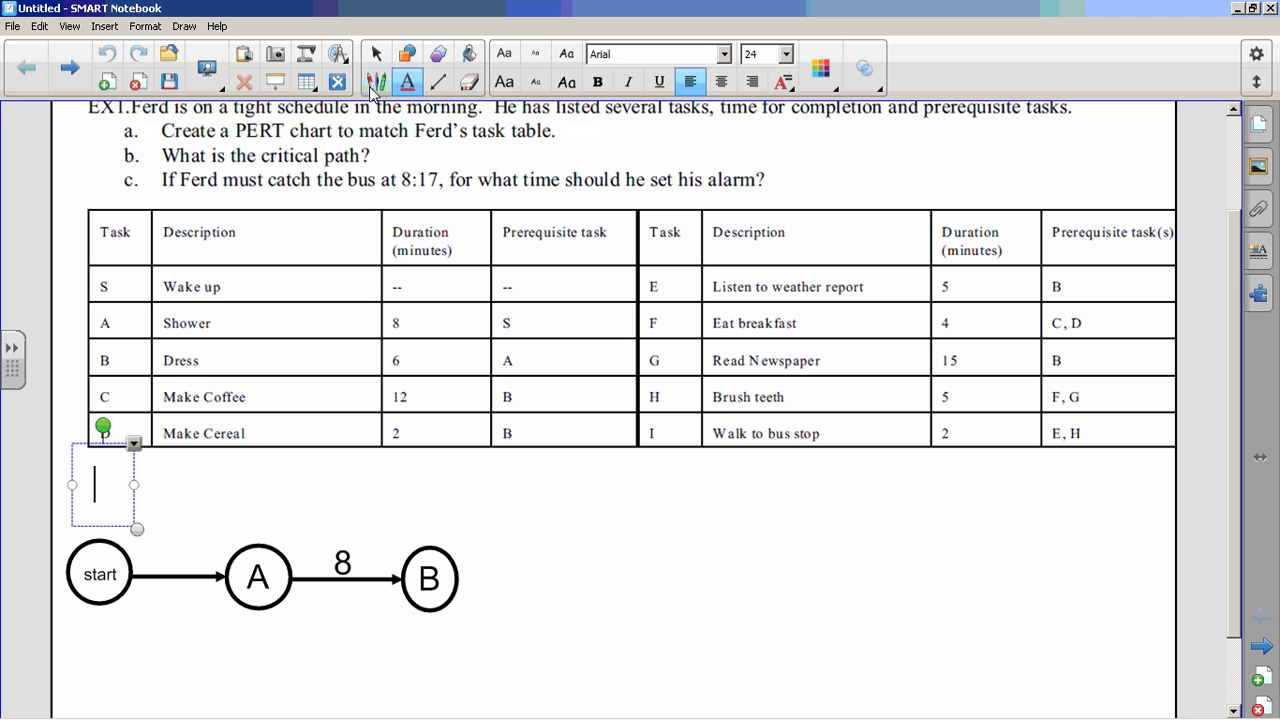
Step: Draw a new circle to the right of circle B and label it C
click(407, 53)
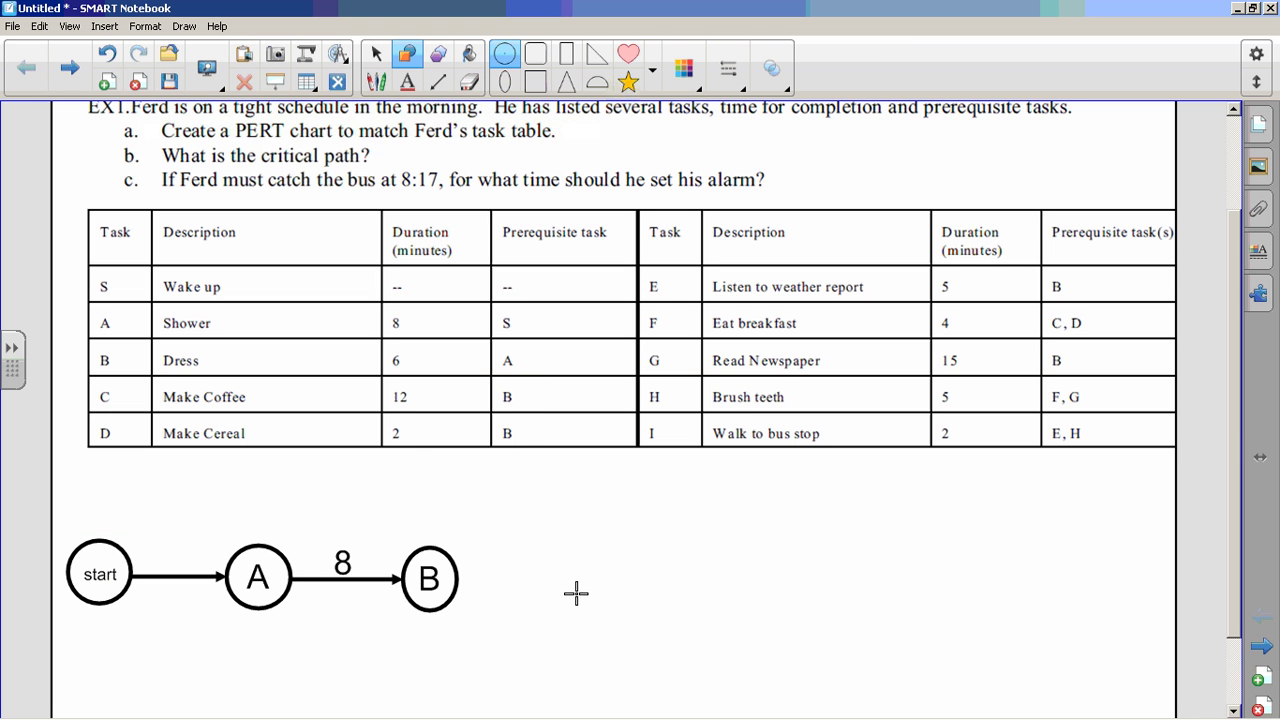
drag(590, 576, 612, 588)
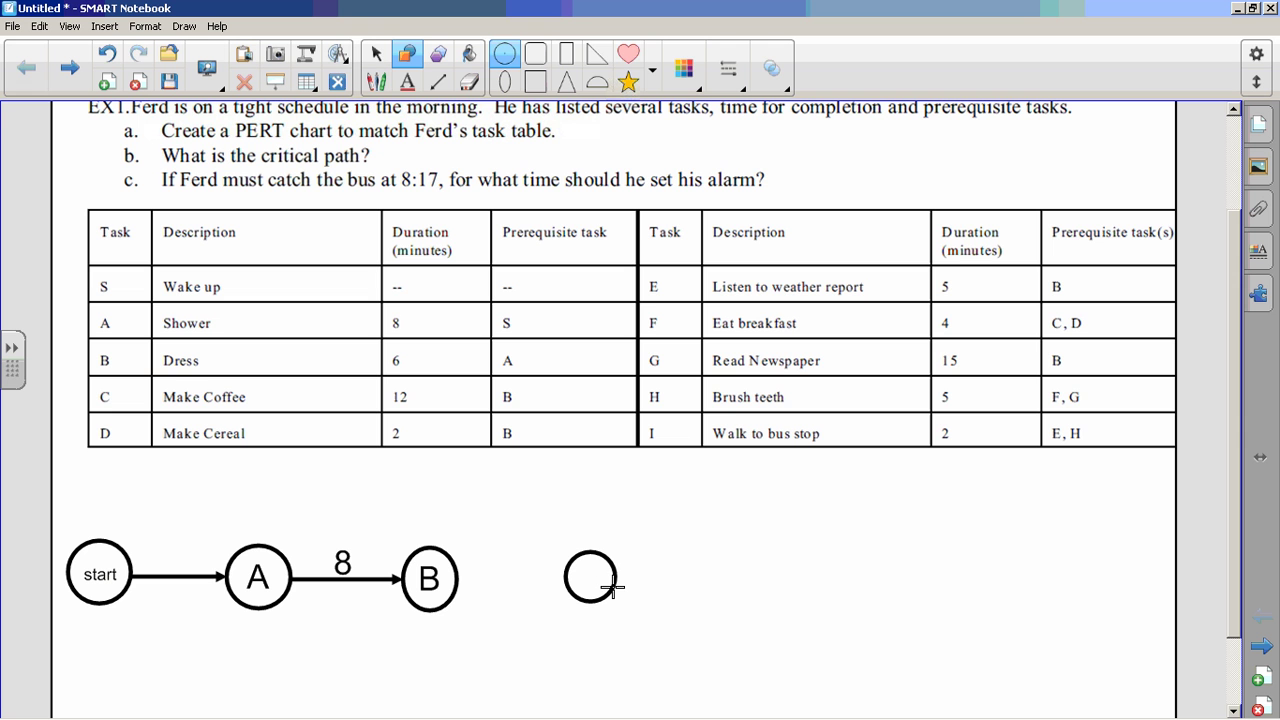
click(376, 55)
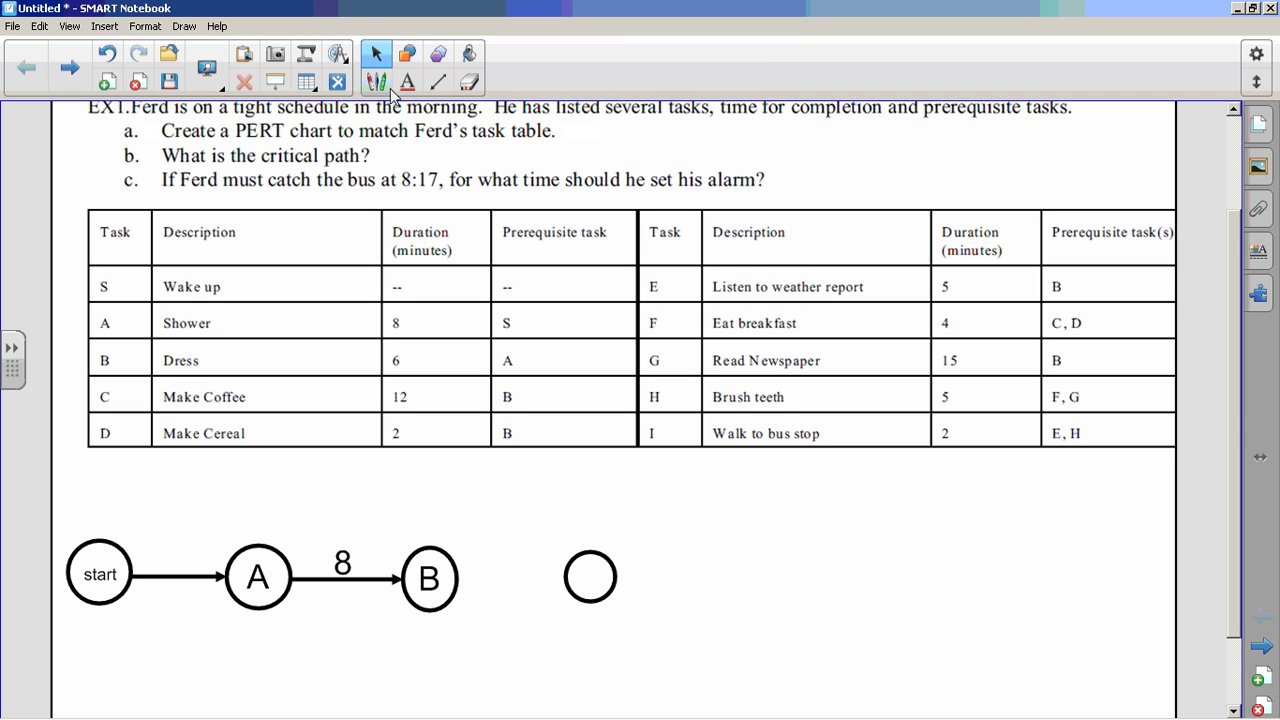
double_click(598, 594)
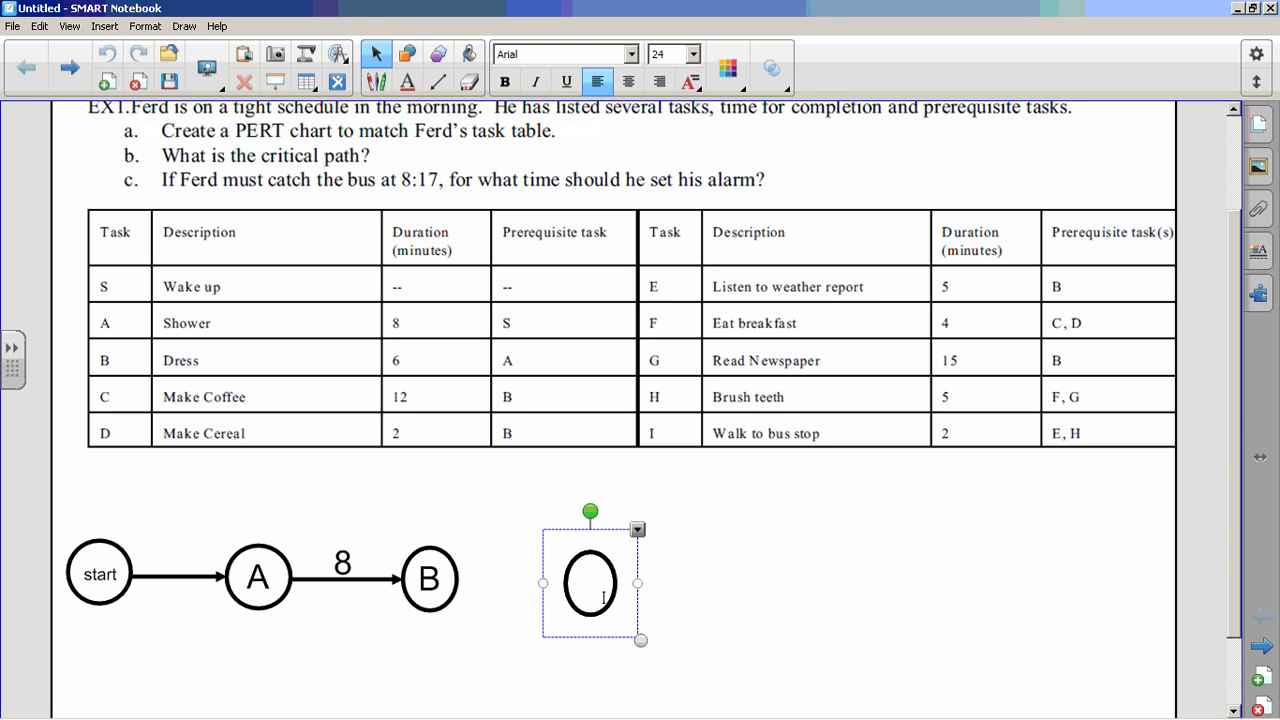
text(C)
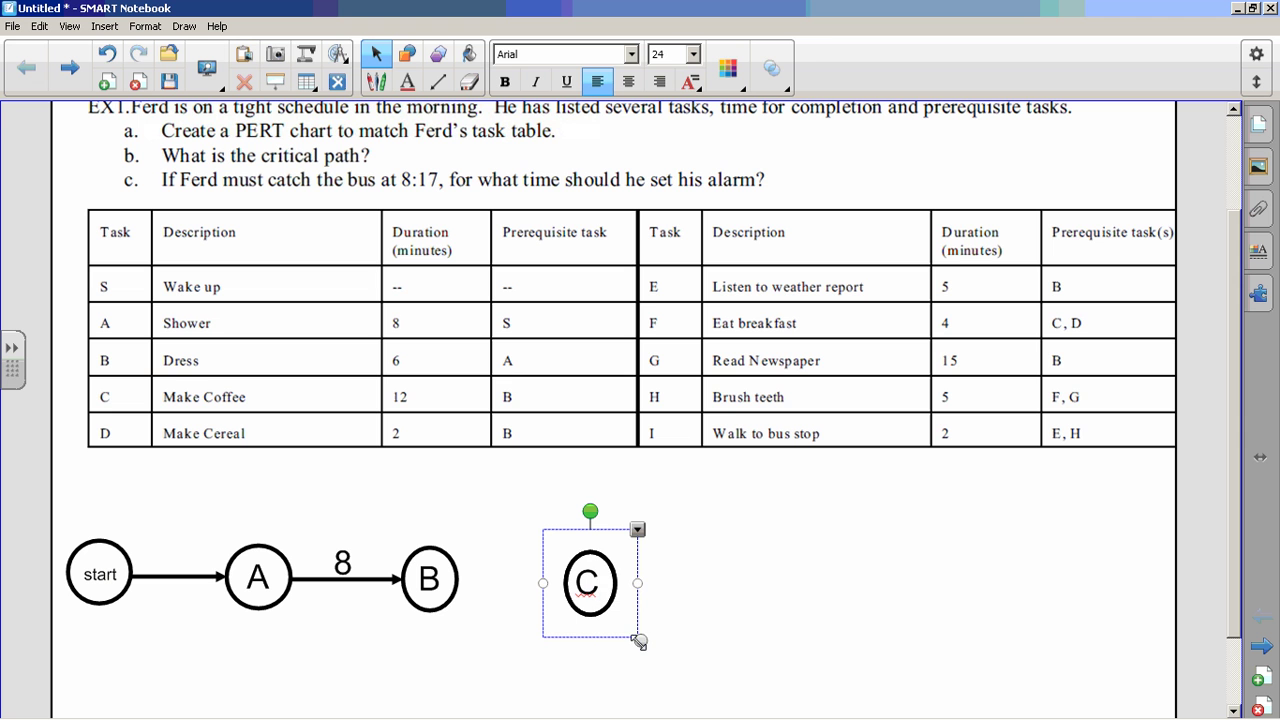
Step: Slightly shrink circle C and move it a little closer to circle B
drag(638, 641, 630, 632)
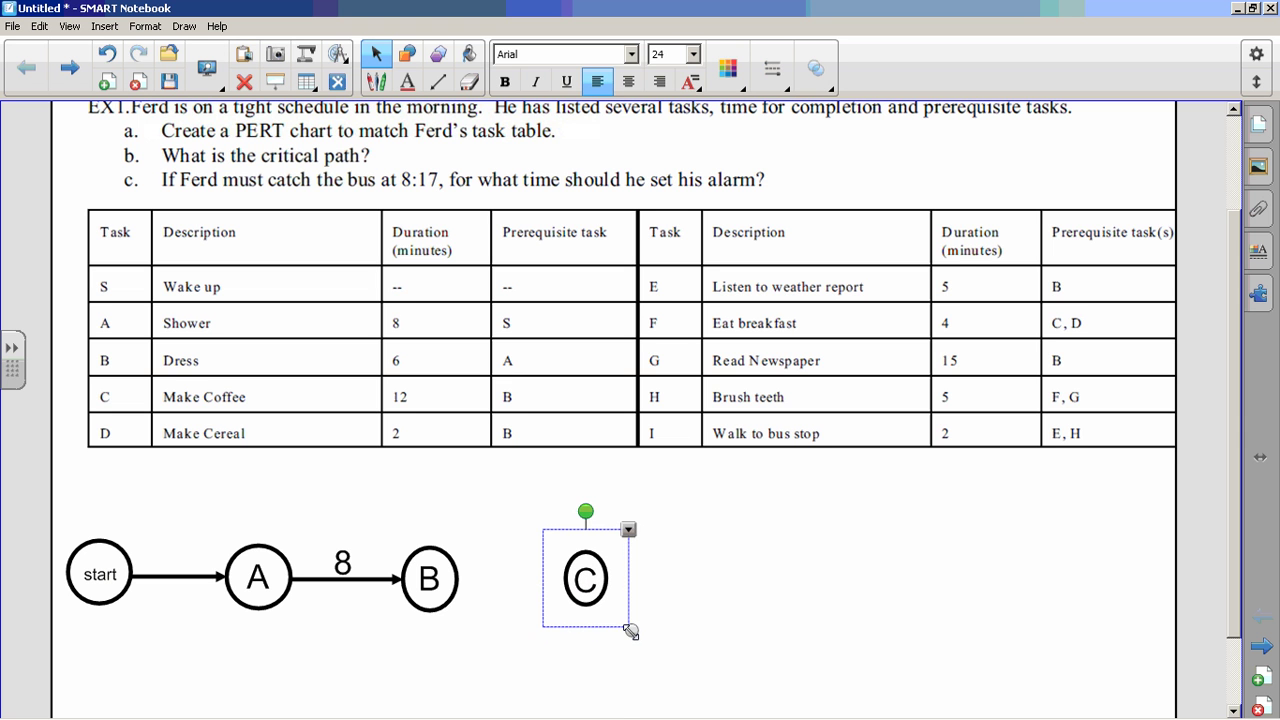
click(700, 581)
drag(606, 578, 583, 589)
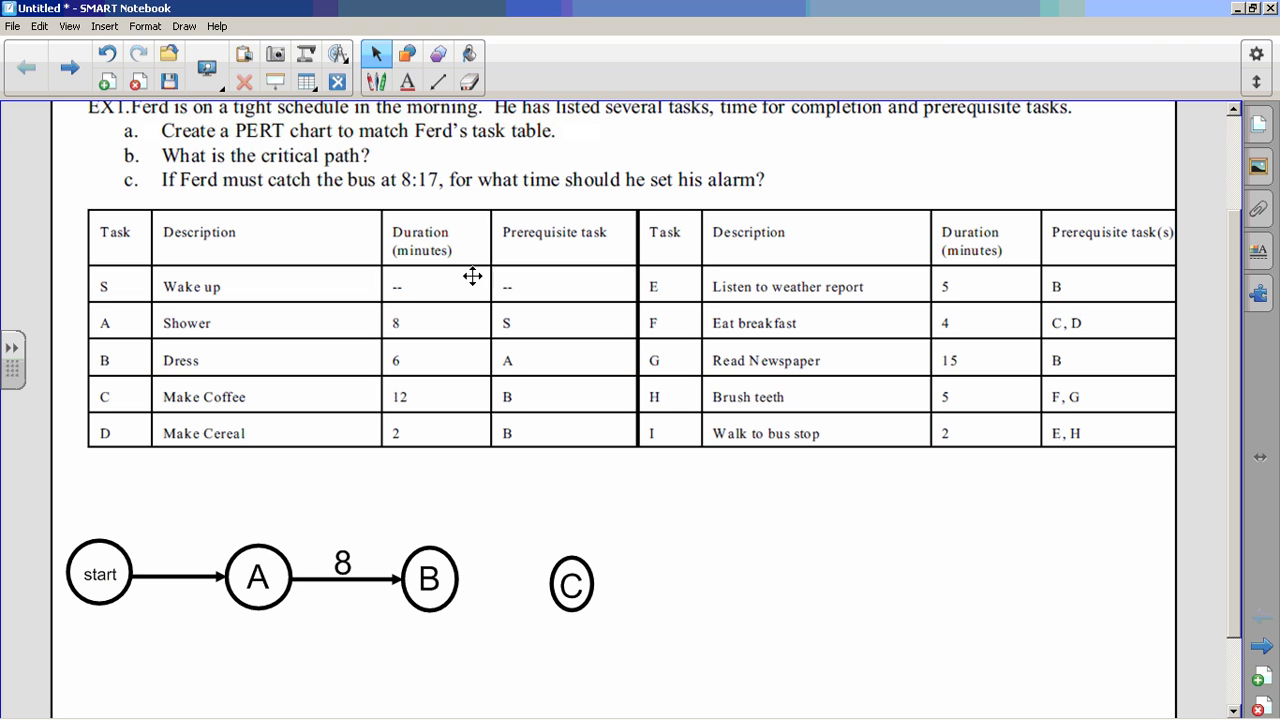
Step: Draw a solid arrow from circle B to circle C and label it 6, centered above the line
click(438, 82)
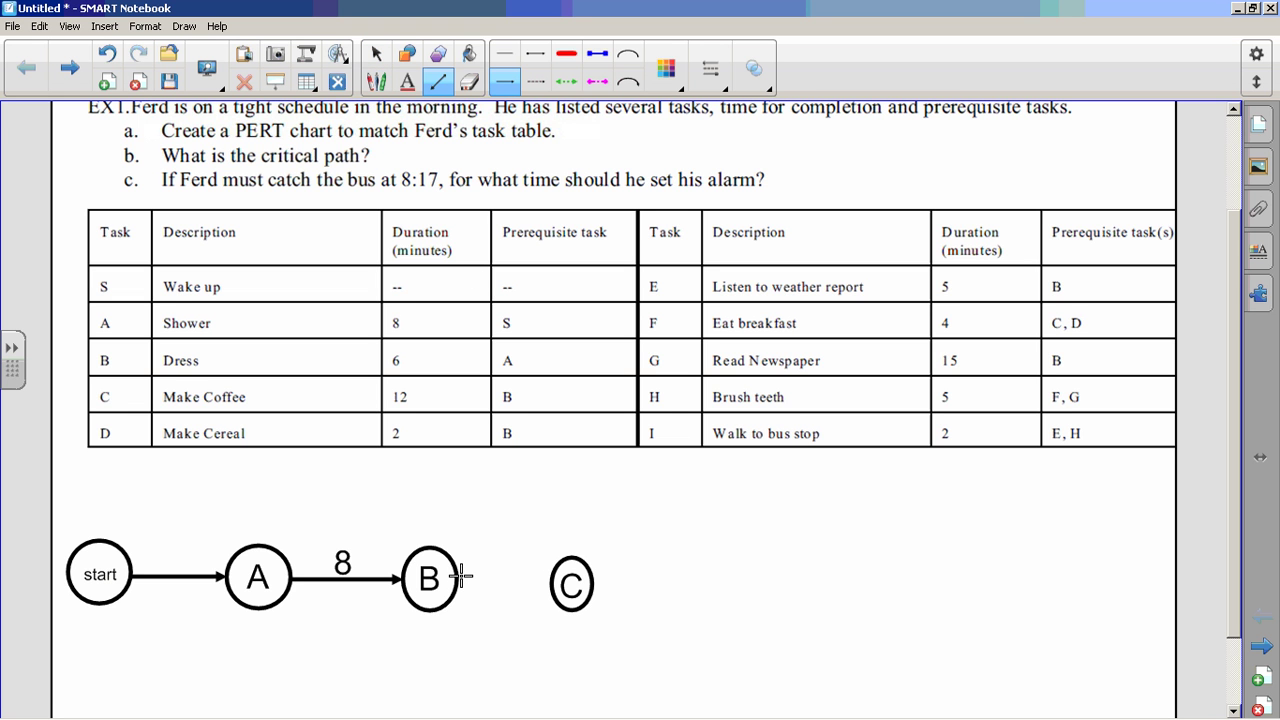
drag(462, 577, 549, 585)
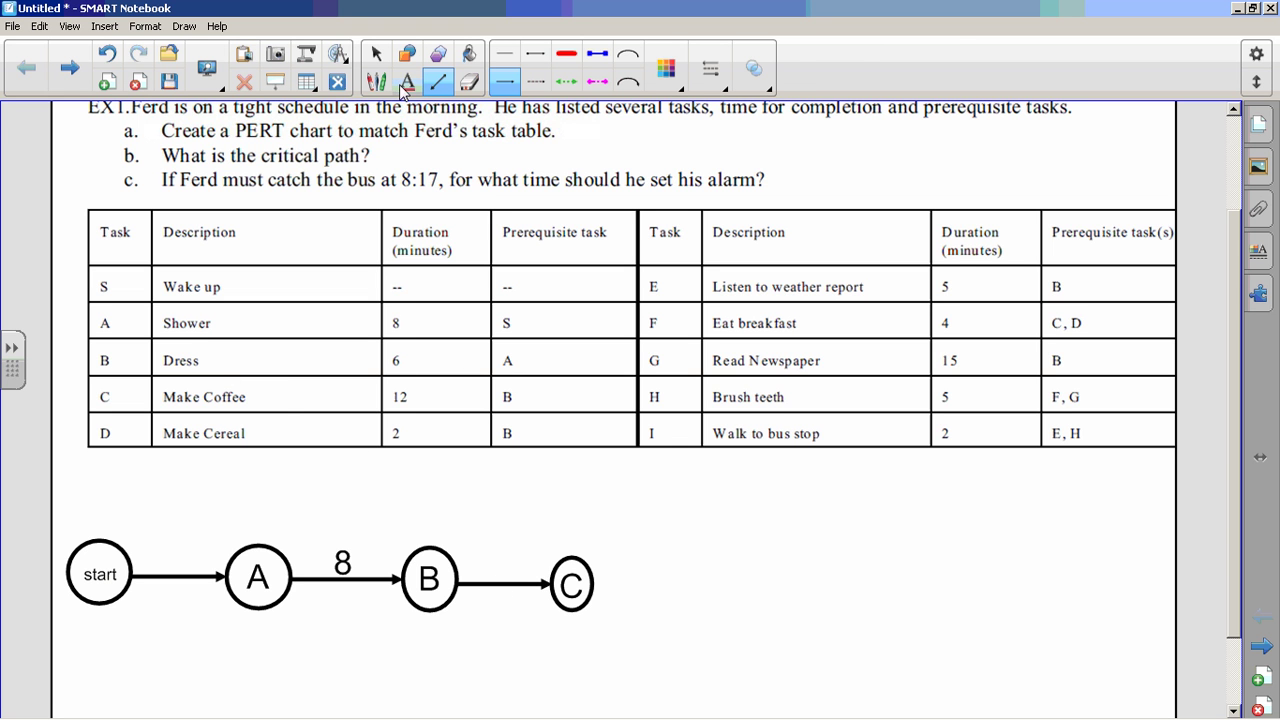
click(492, 566)
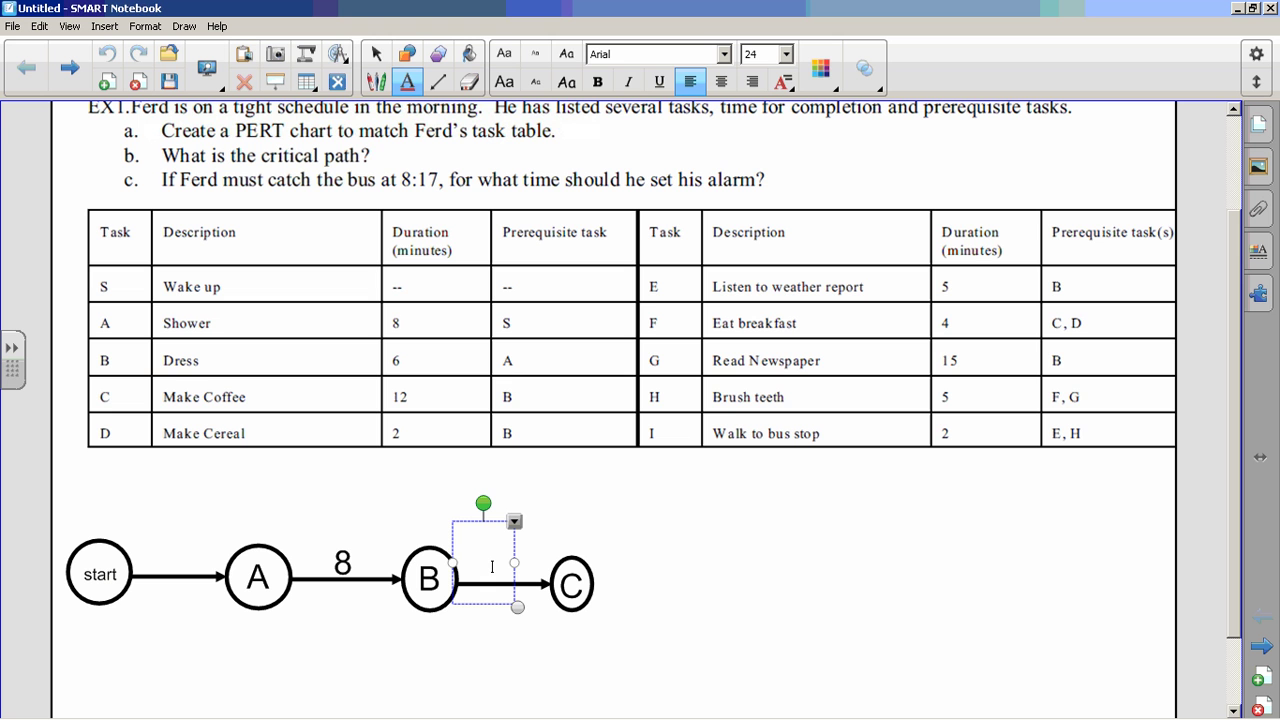
text(6)
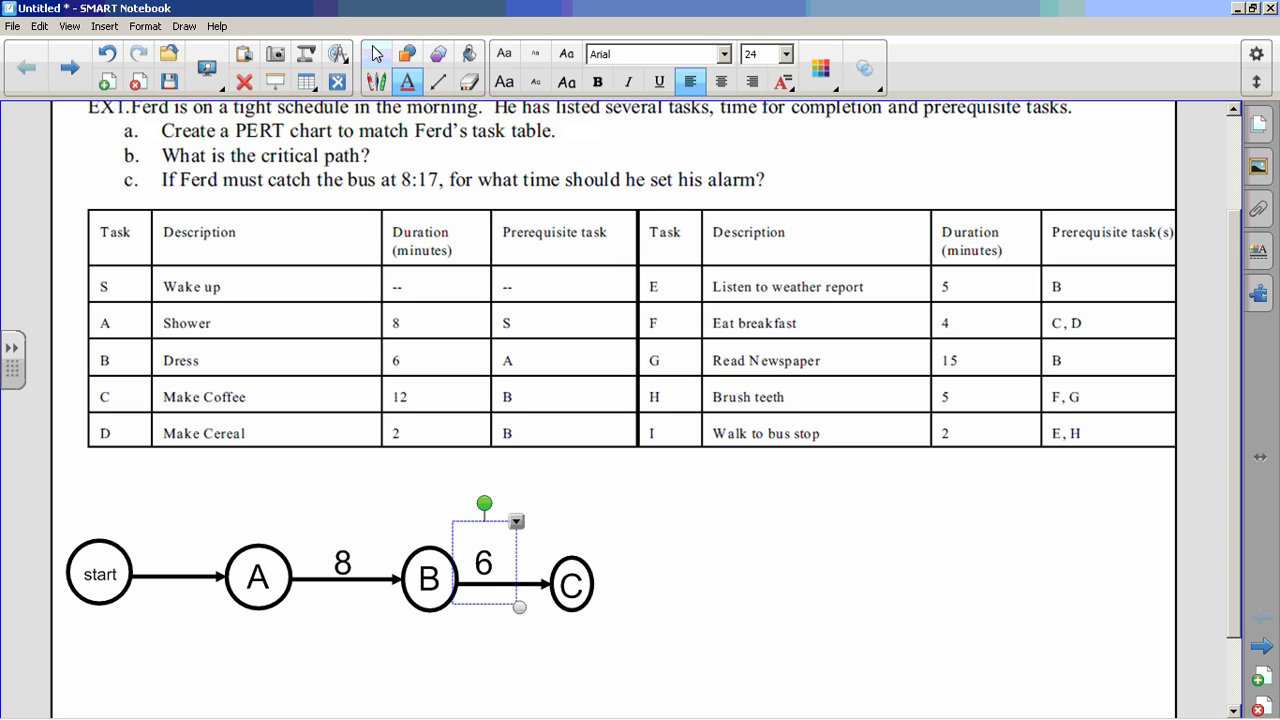
click(376, 54)
drag(489, 578, 508, 576)
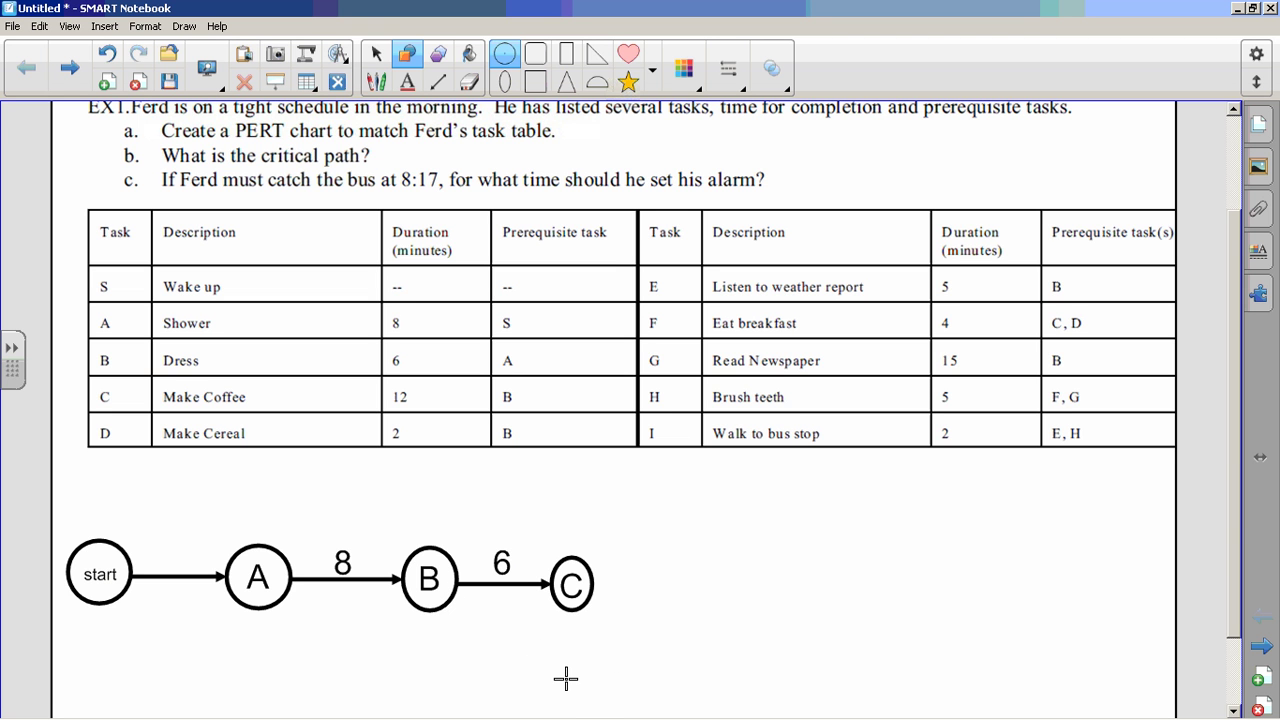
Step: Draw a circle below circle C, label it D, and nudge it slightly to the right
click(564, 664)
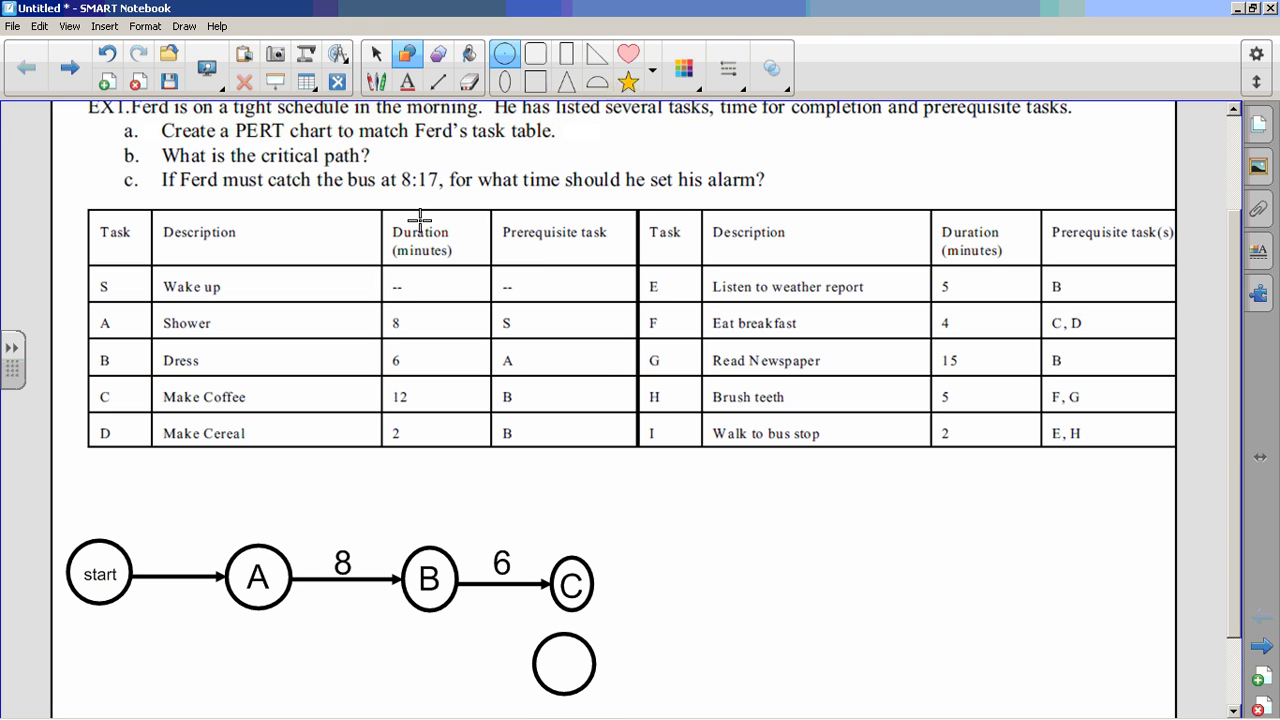
click(377, 55)
double_click(594, 663)
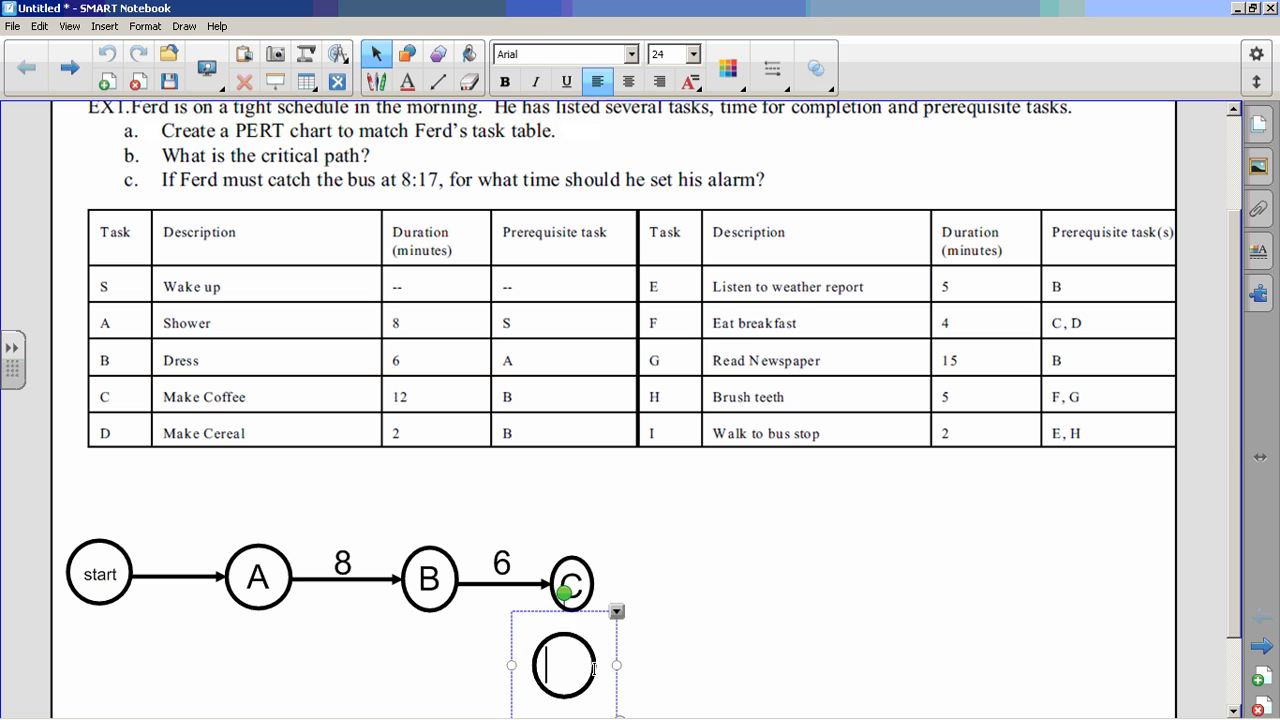
text(D)
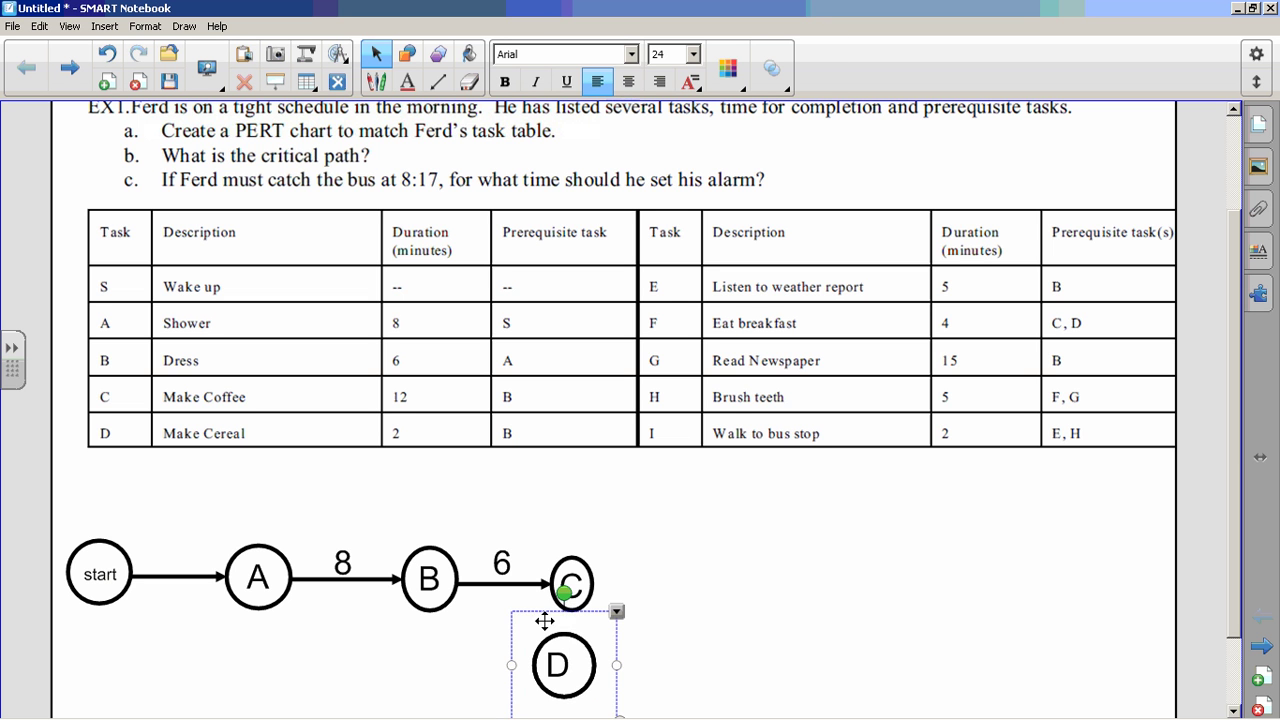
drag(544, 621, 555, 624)
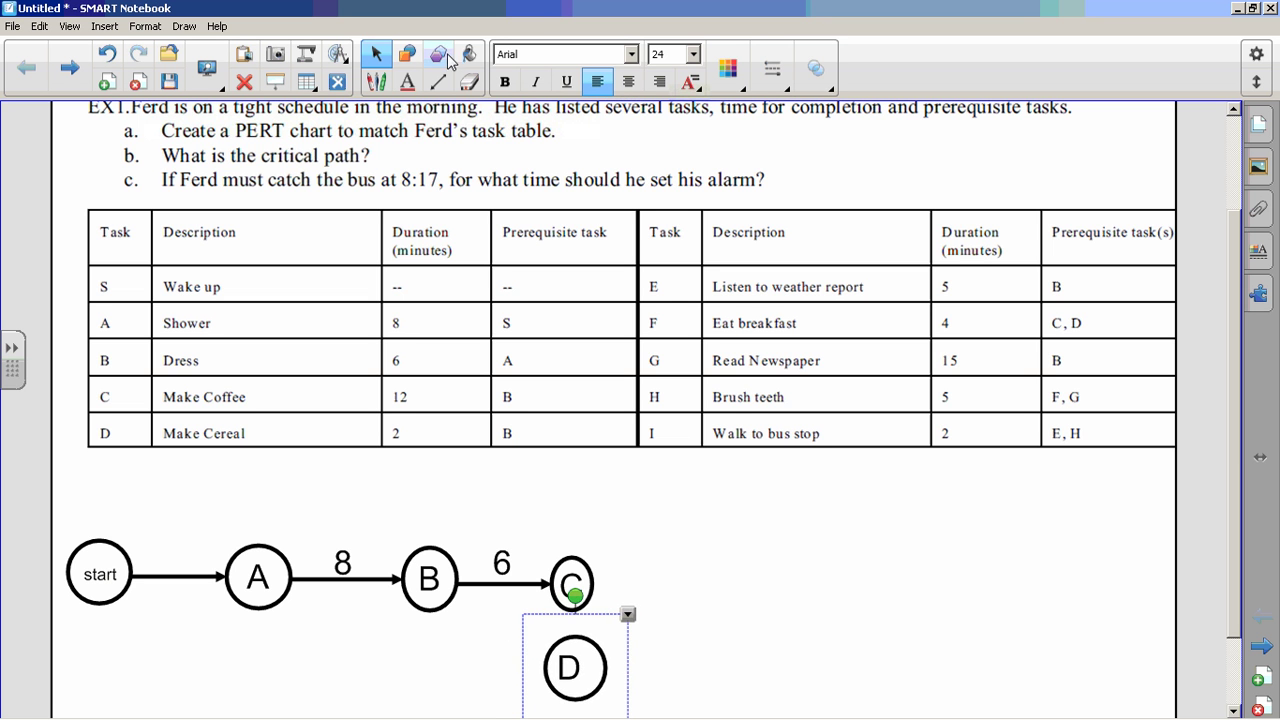
Step: Draw a solid arrow from circle B to circle D and place a second 6 label above it
click(438, 82)
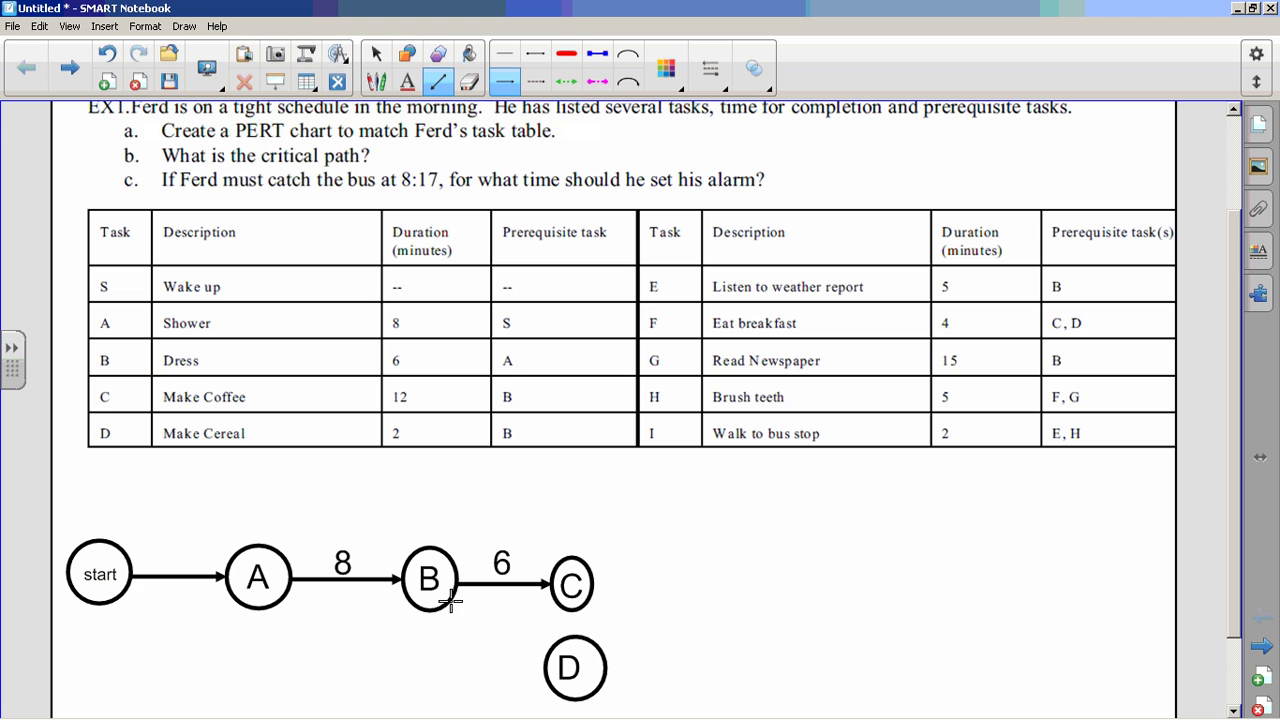
drag(450, 598, 547, 655)
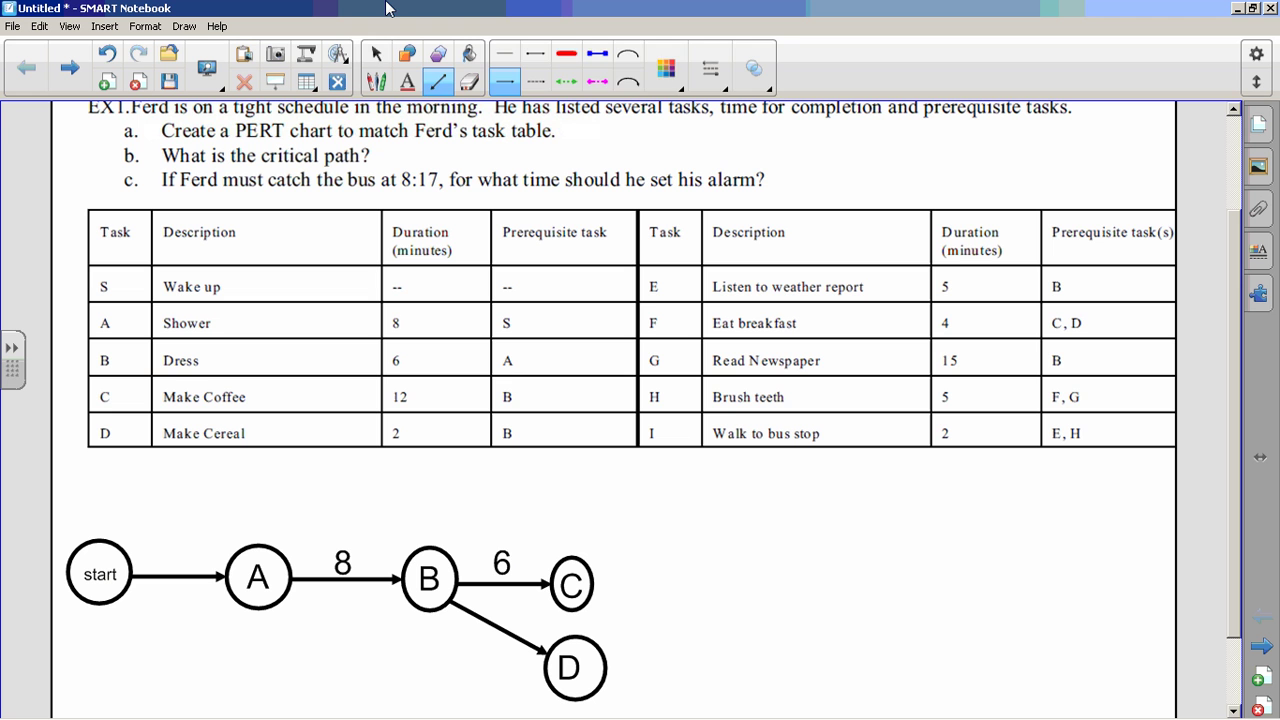
click(376, 53)
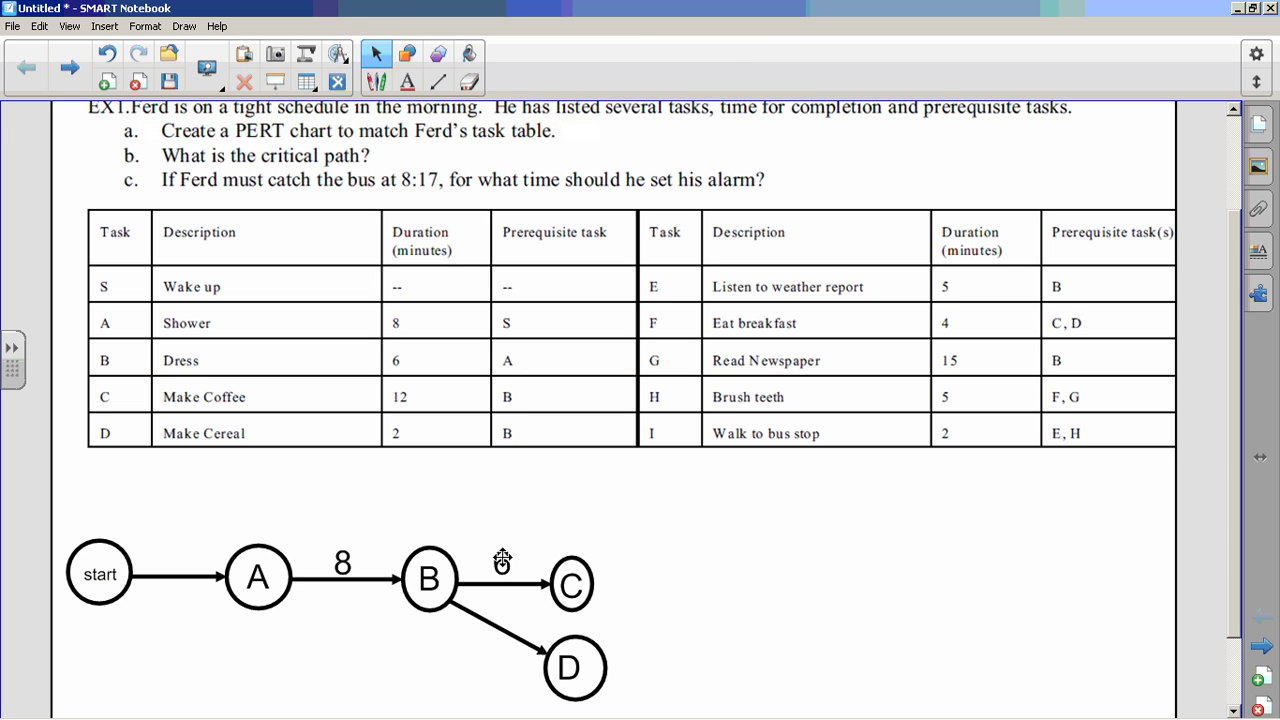
drag(502, 563, 504, 612)
click(645, 625)
Step: Draw a circle below circle D, line it up under D, and label it E
drag(1233, 545, 1231, 566)
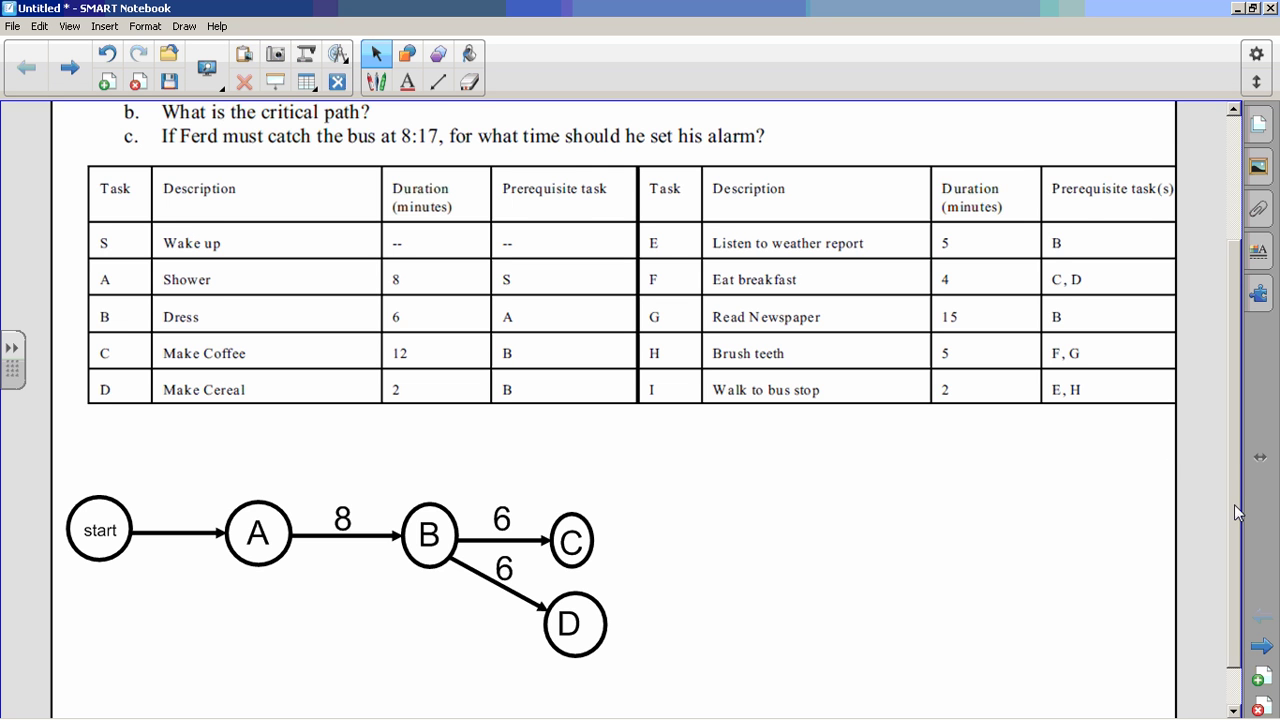
scroll(1237, 513, down, 1)
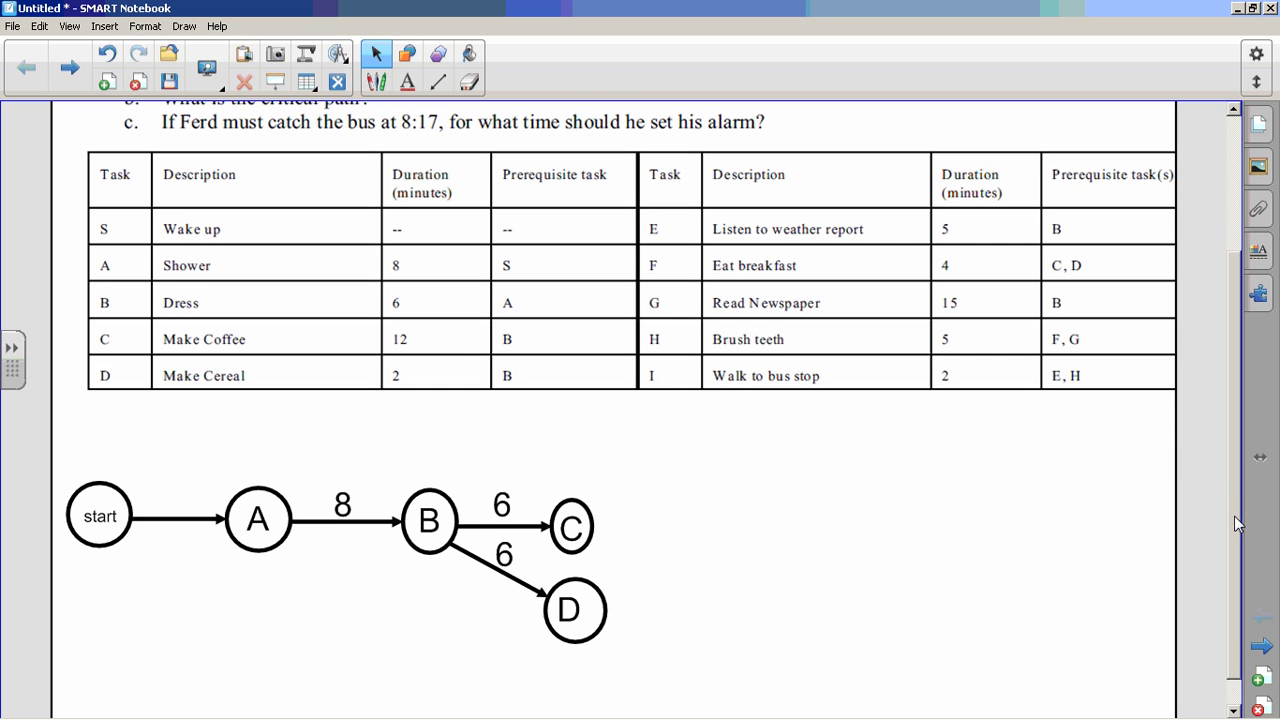
click(408, 56)
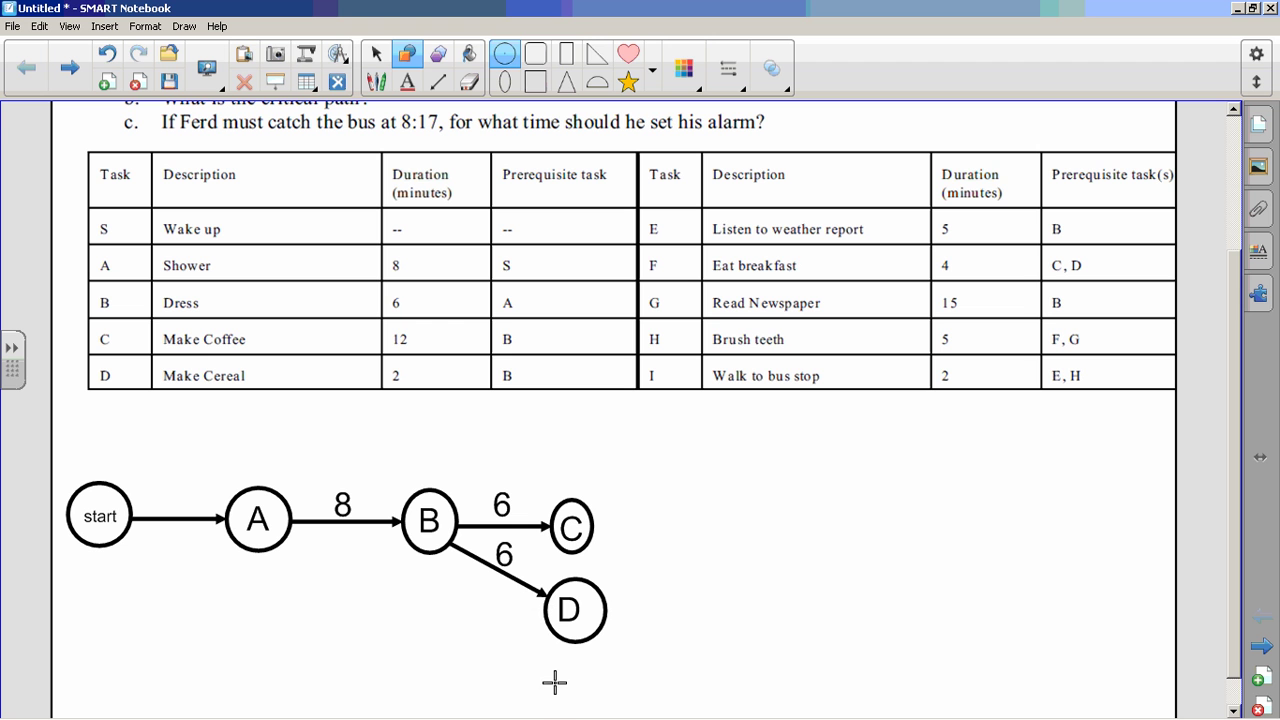
drag(555, 682, 584, 708)
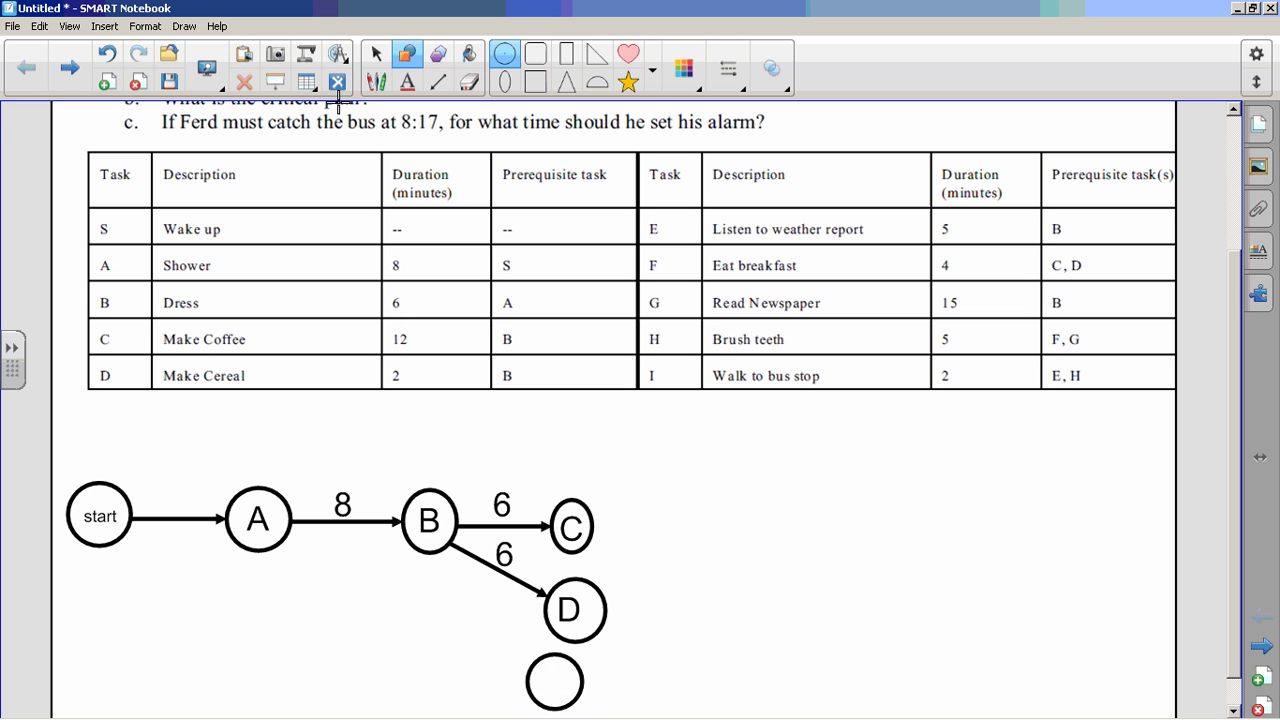
click(376, 54)
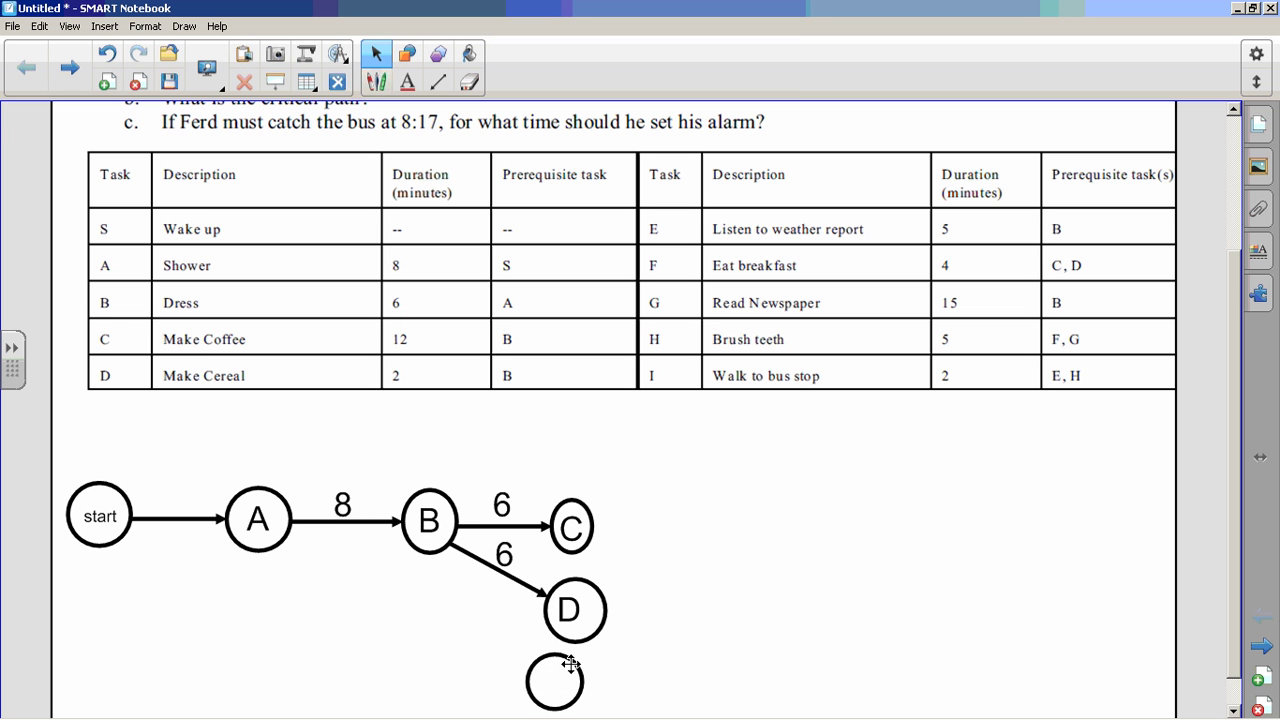
drag(570, 664, 586, 670)
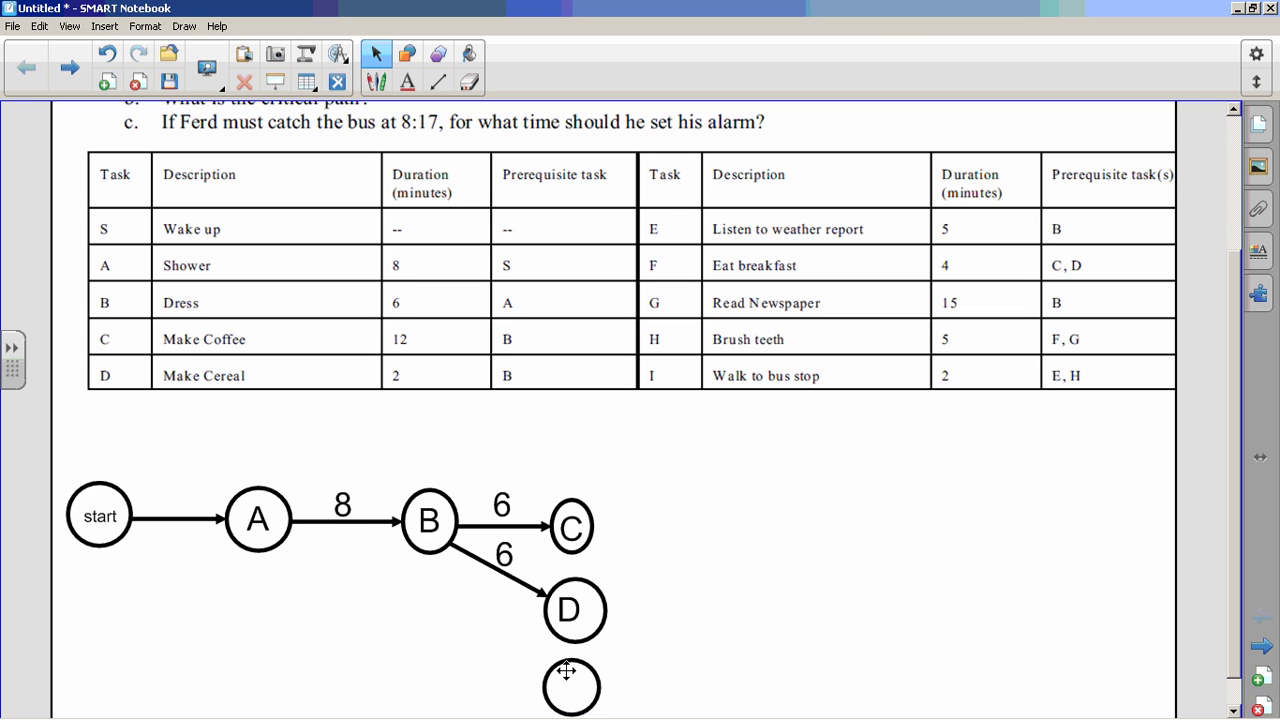
click(590, 697)
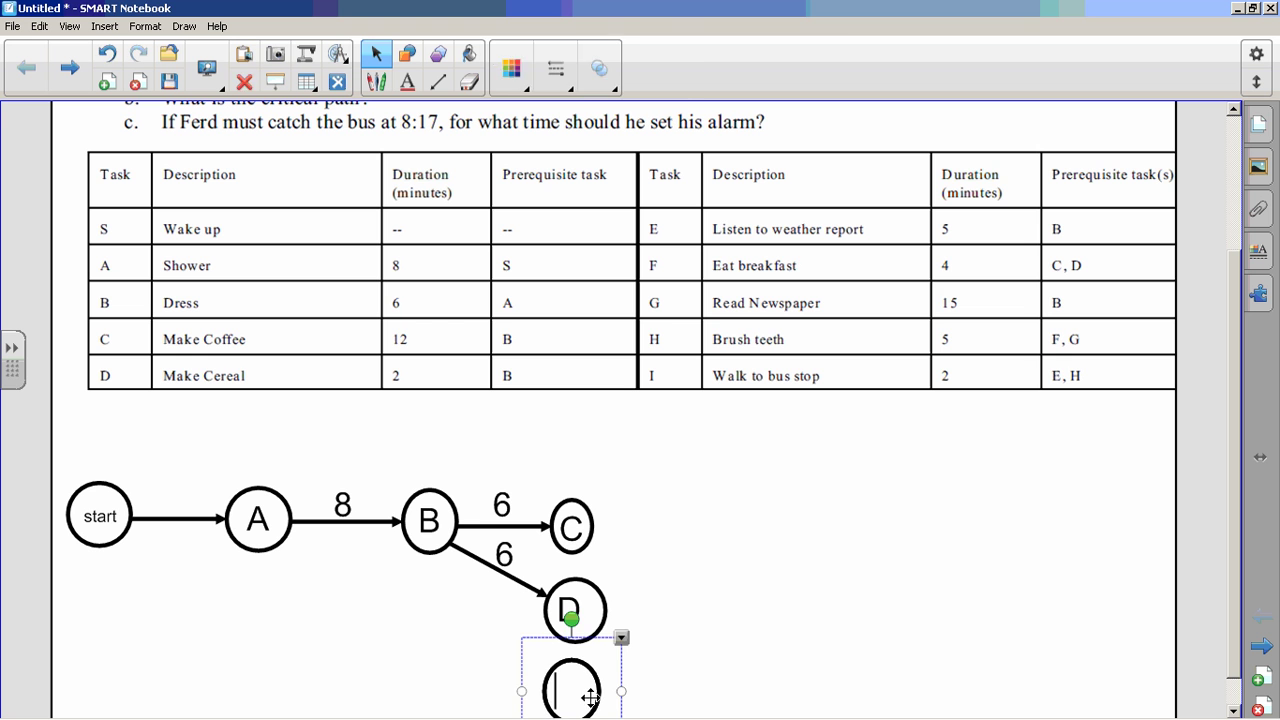
text(E)
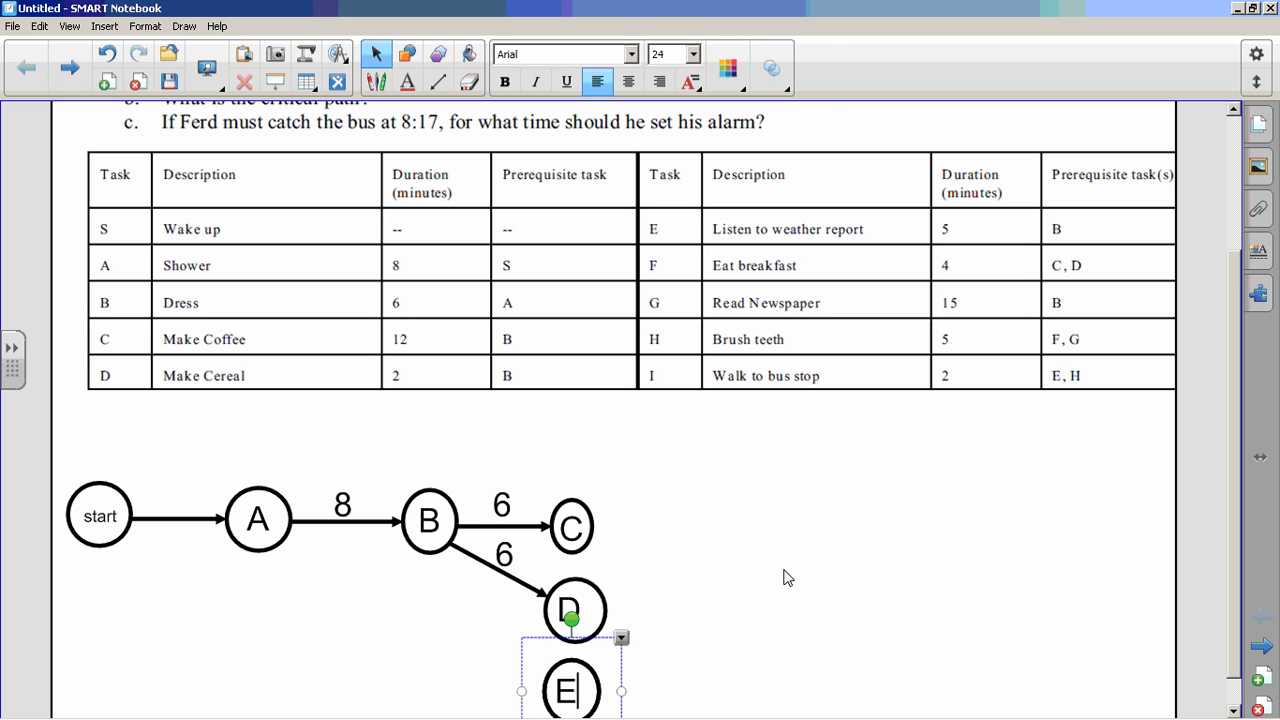
click(577, 446)
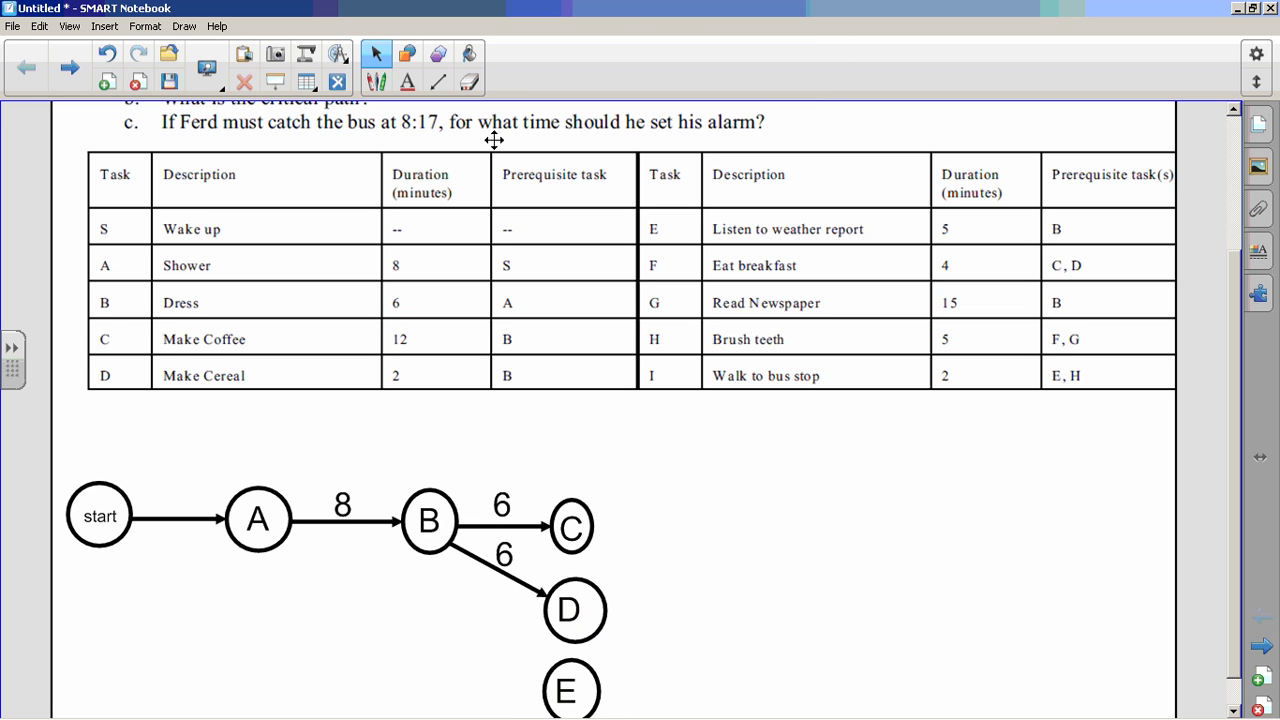
Step: Draw a solid arrow from the underside of circle B to circle E
click(437, 82)
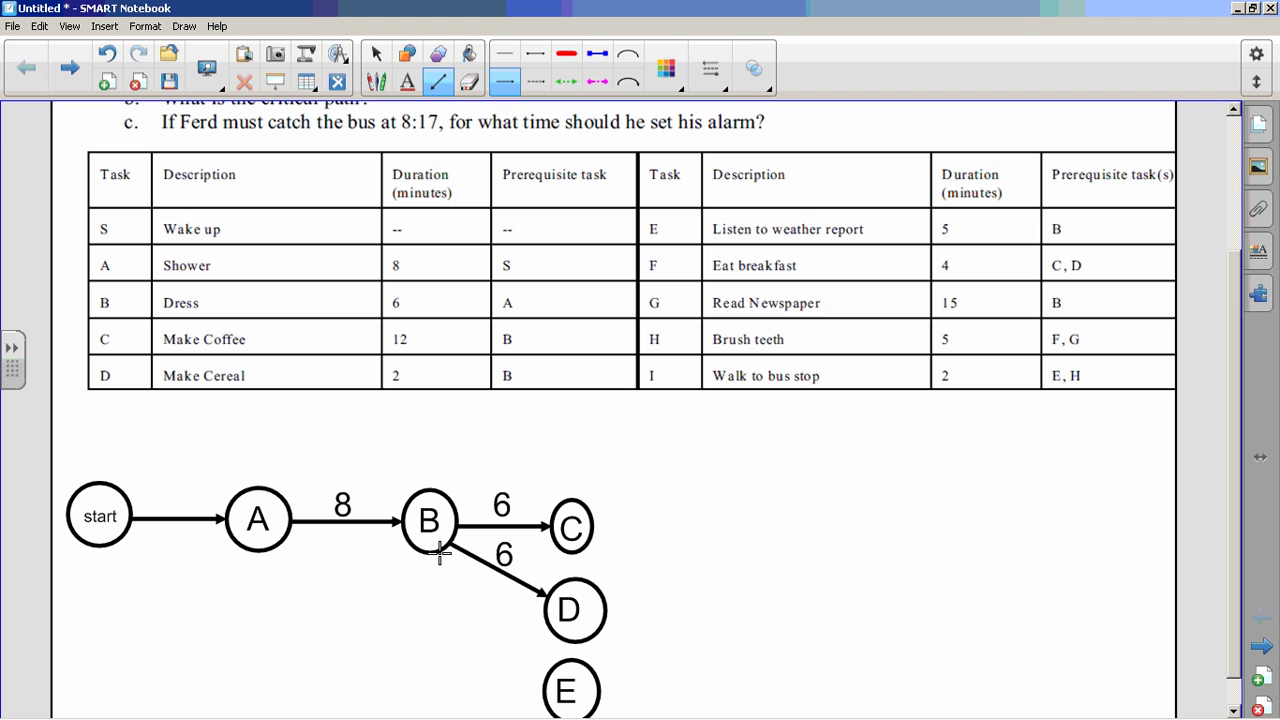
drag(440, 552, 545, 678)
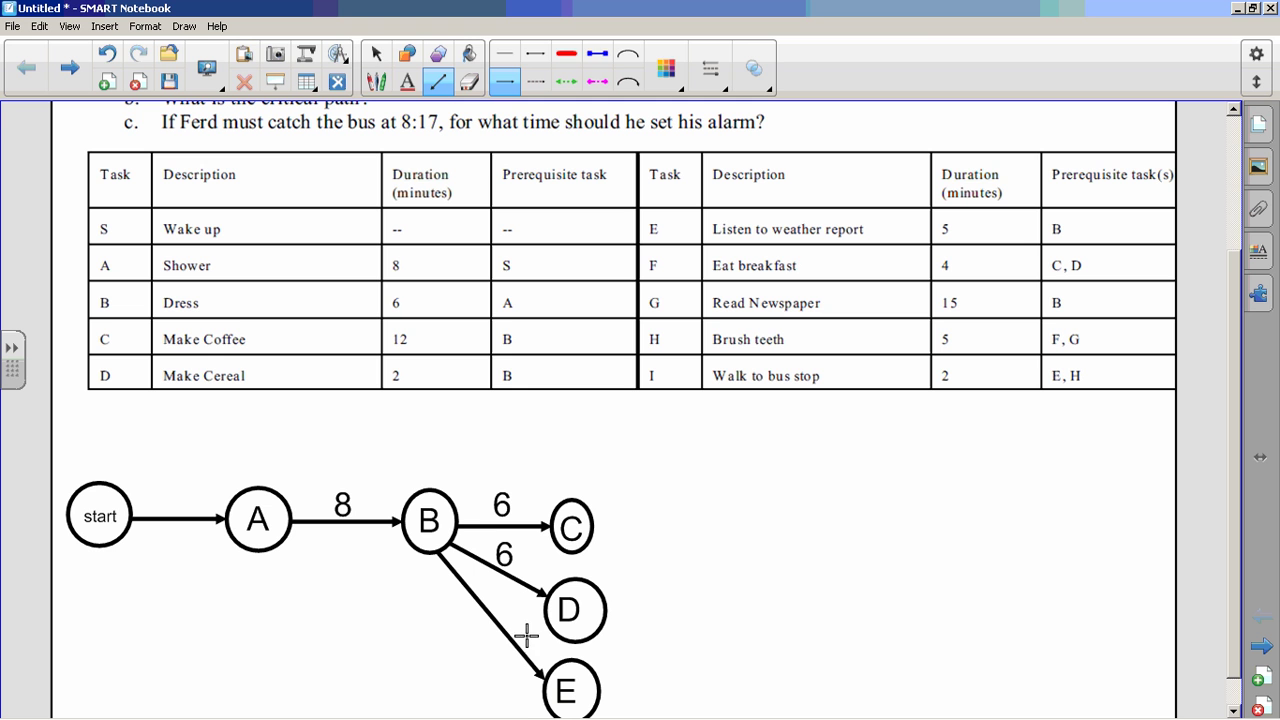
click(376, 54)
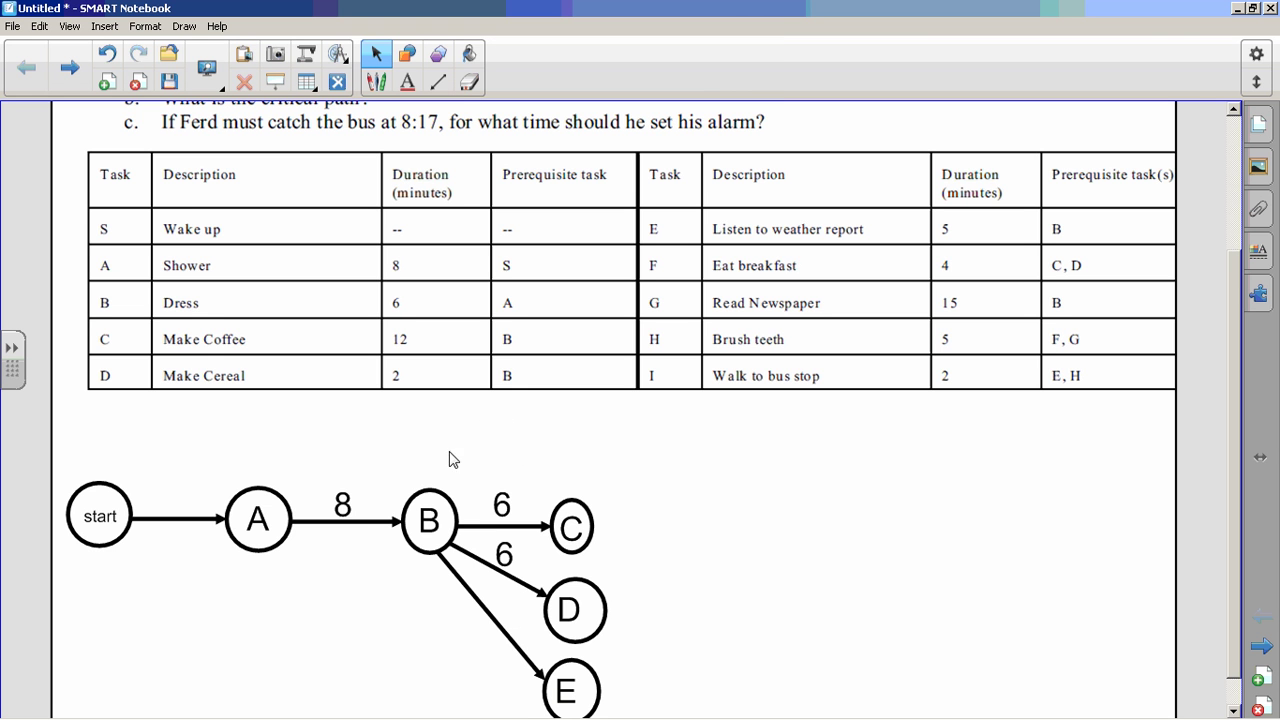
Step: Place a third 6 duration label beside the arrow from circle B to circle E
drag(503, 557, 510, 622)
click(555, 562)
Step: Draw a circle to the right of circles C and D, label it F, and nudge it slightly down and left
click(406, 53)
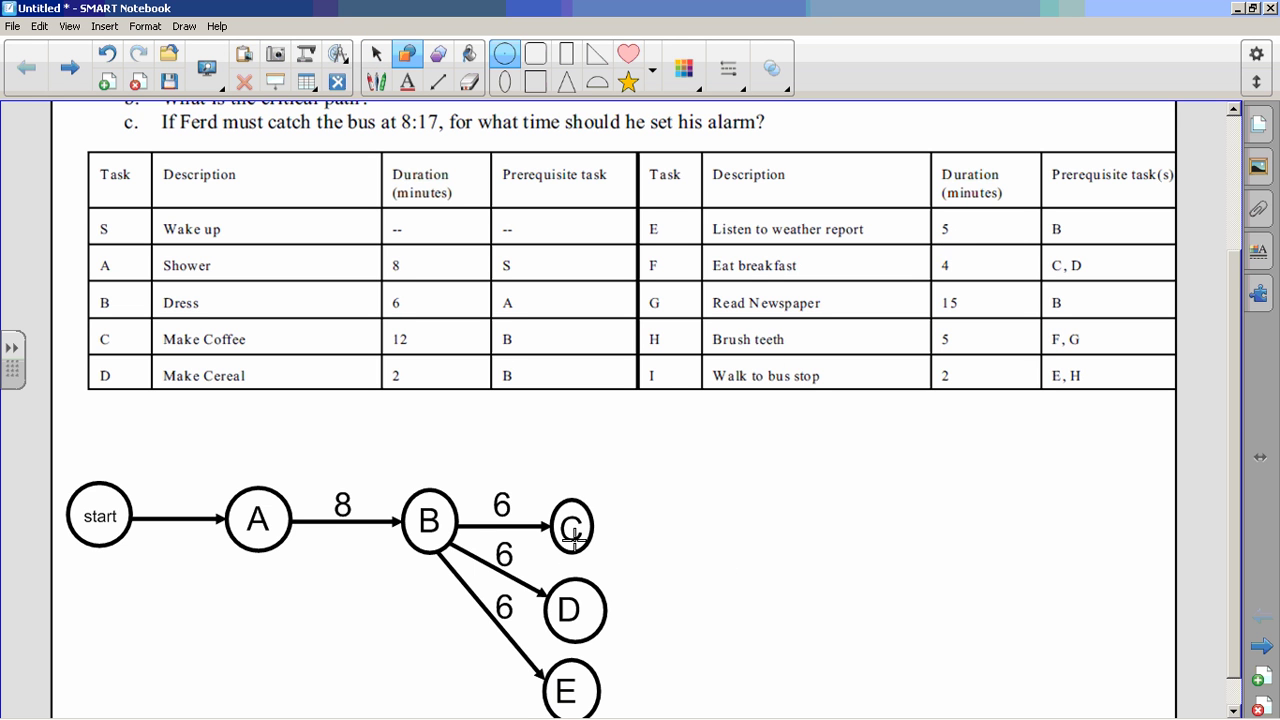
drag(712, 552, 692, 535)
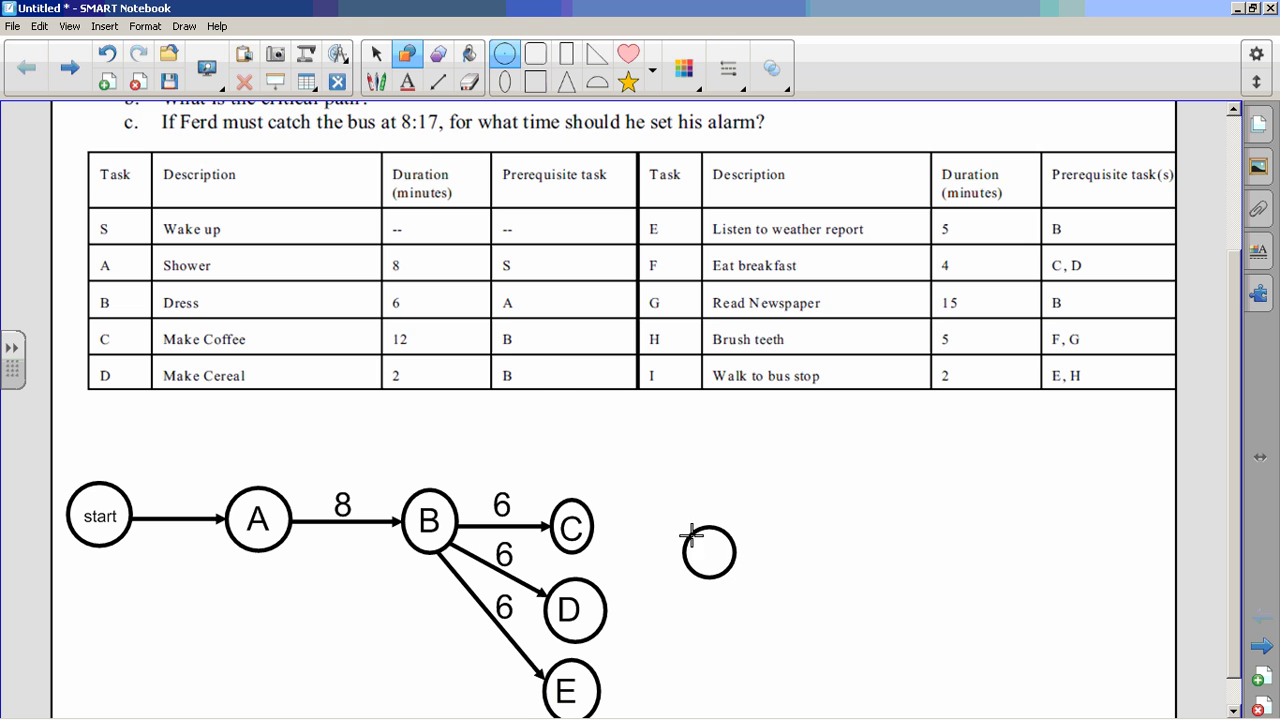
click(376, 53)
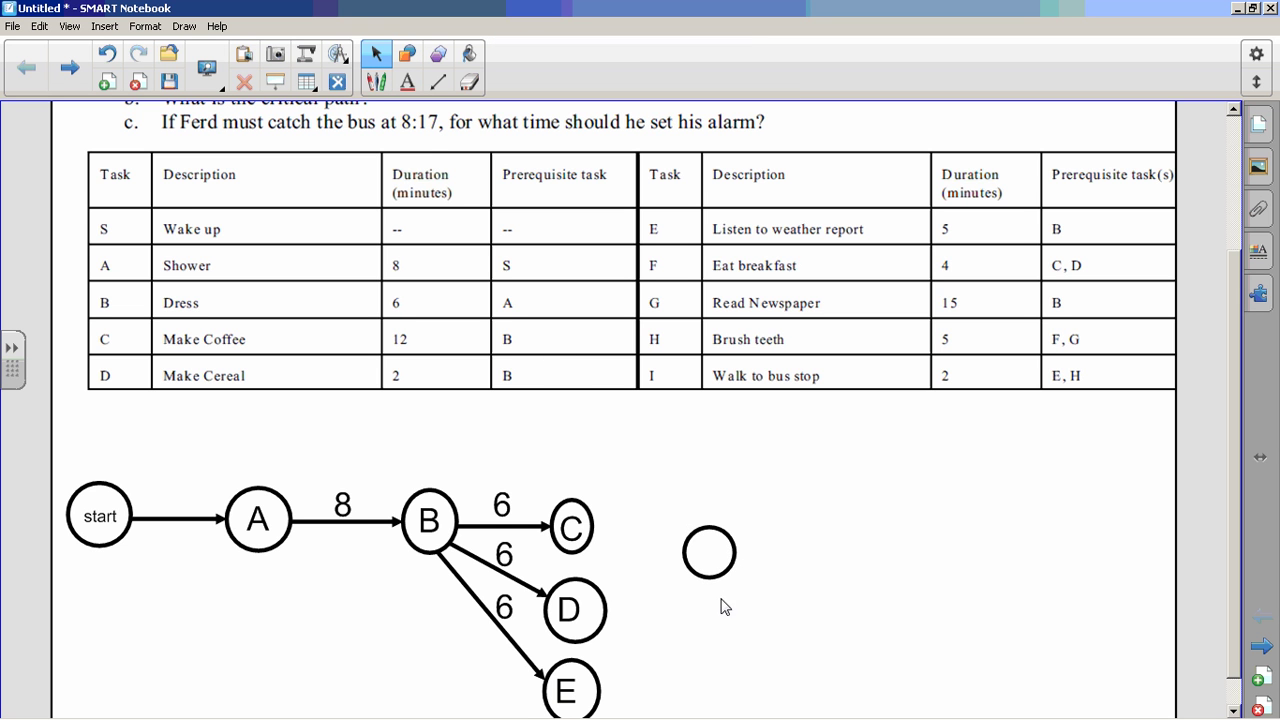
drag(709, 578, 707, 581)
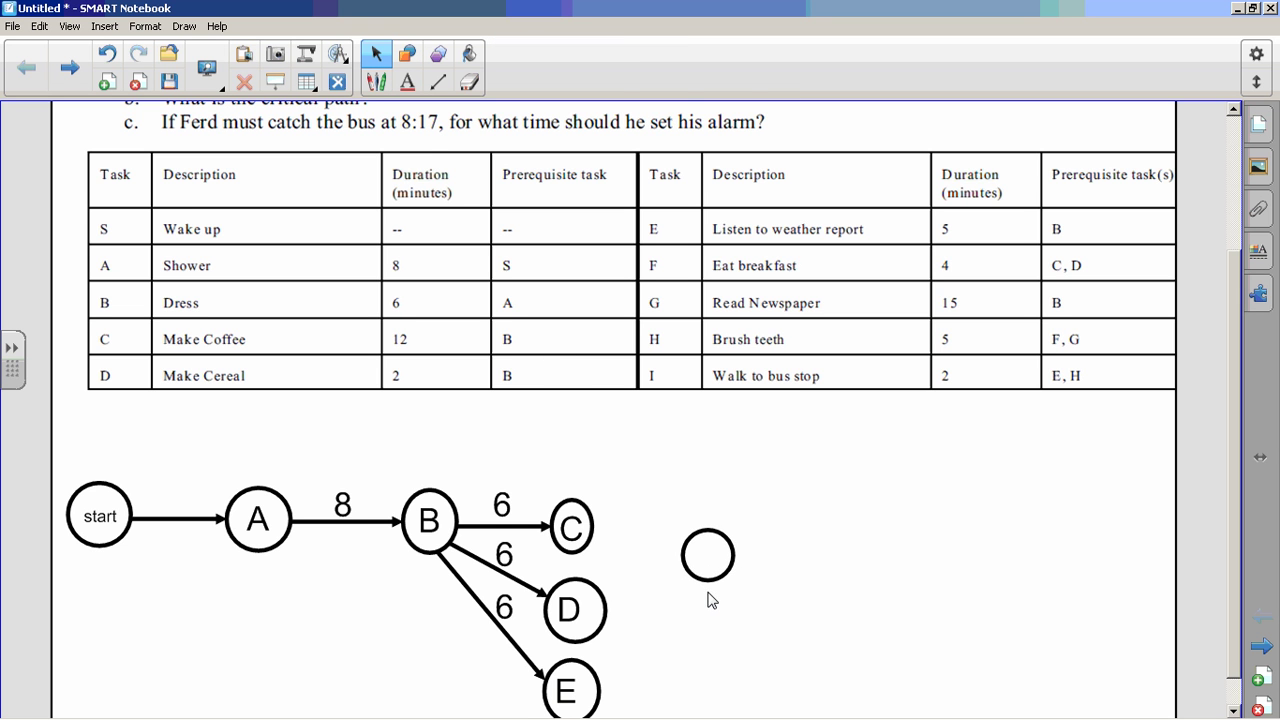
double_click(705, 570)
text(F)
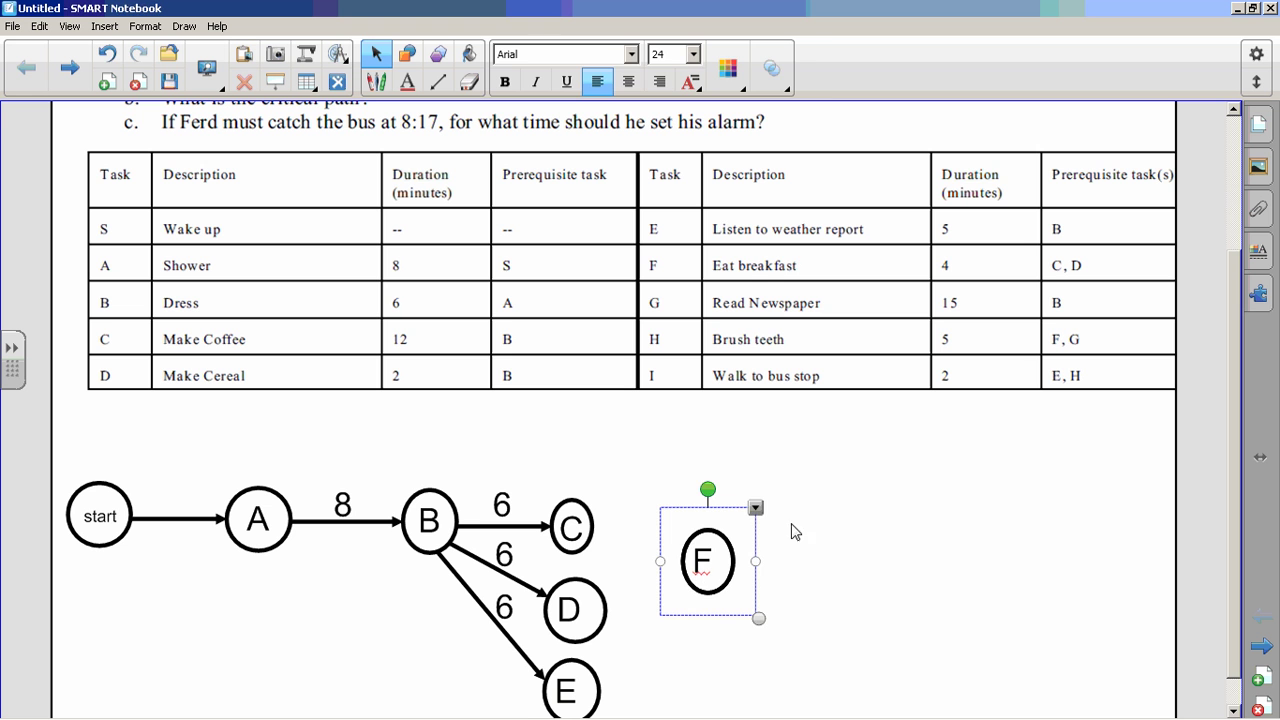
click(820, 549)
drag(713, 594, 704, 602)
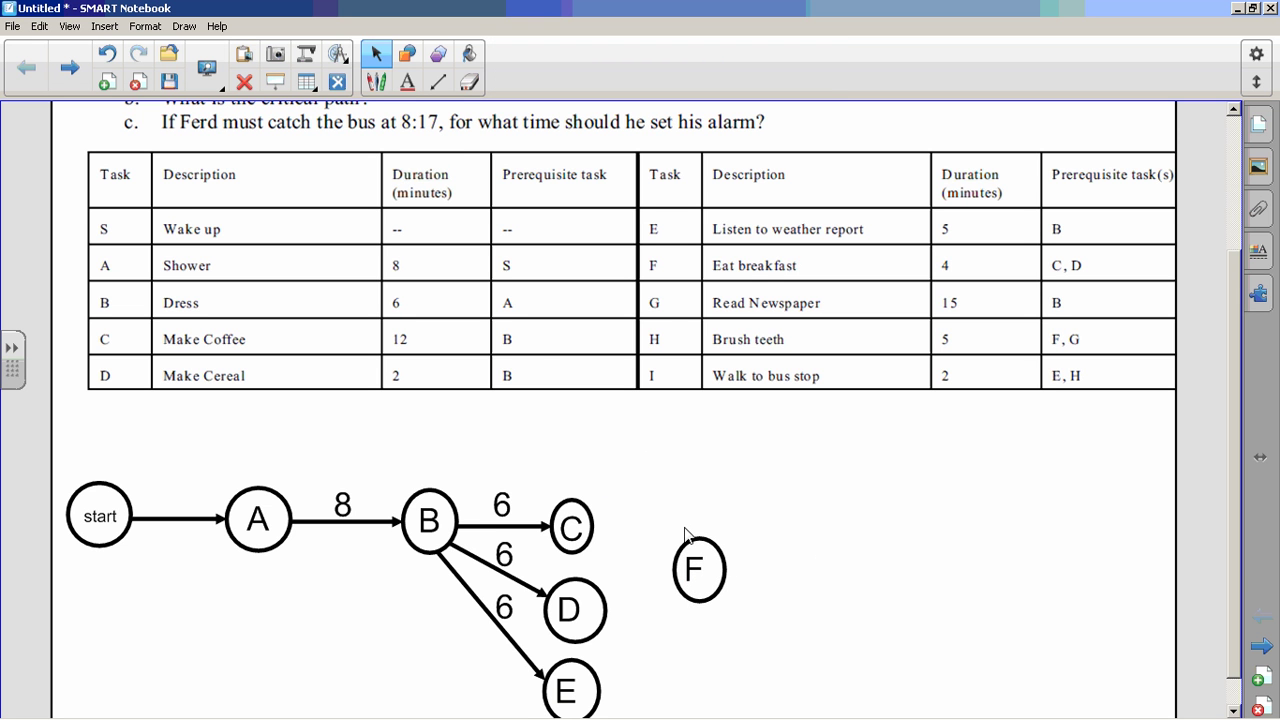
Step: Draw a solid arrow from circle C to circle F and place a 12 label above it
click(438, 81)
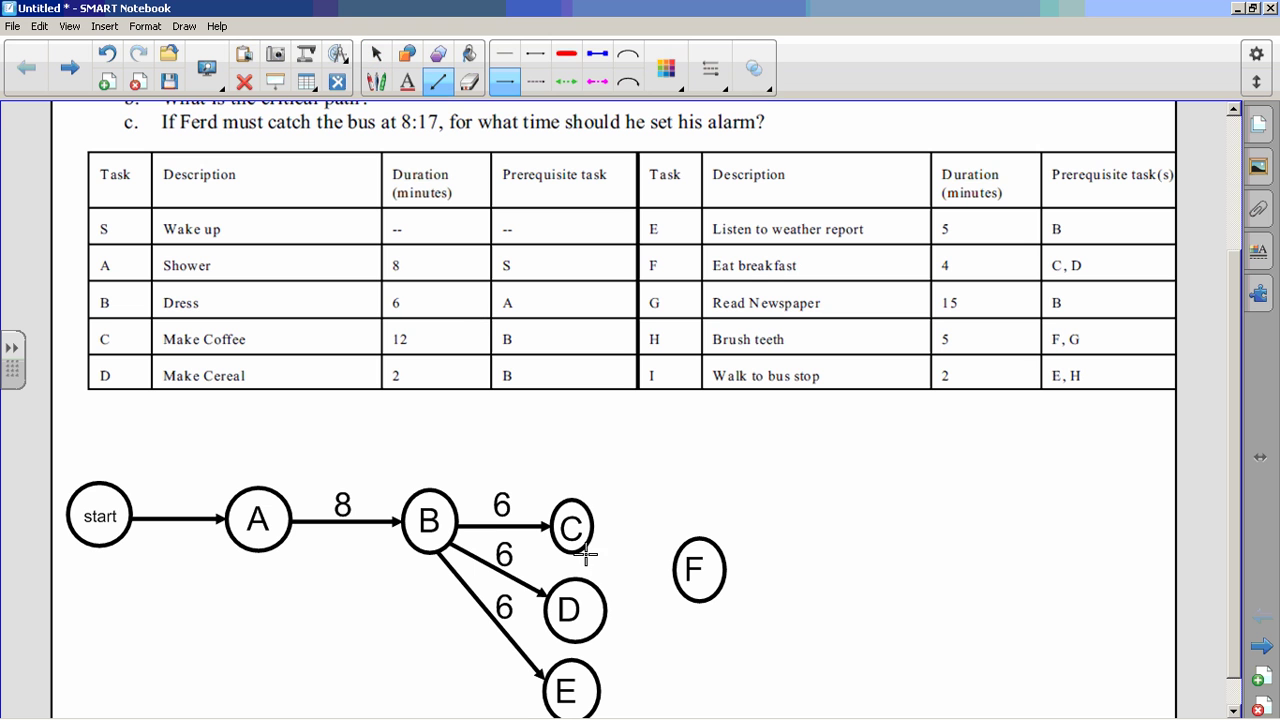
drag(592, 533, 672, 562)
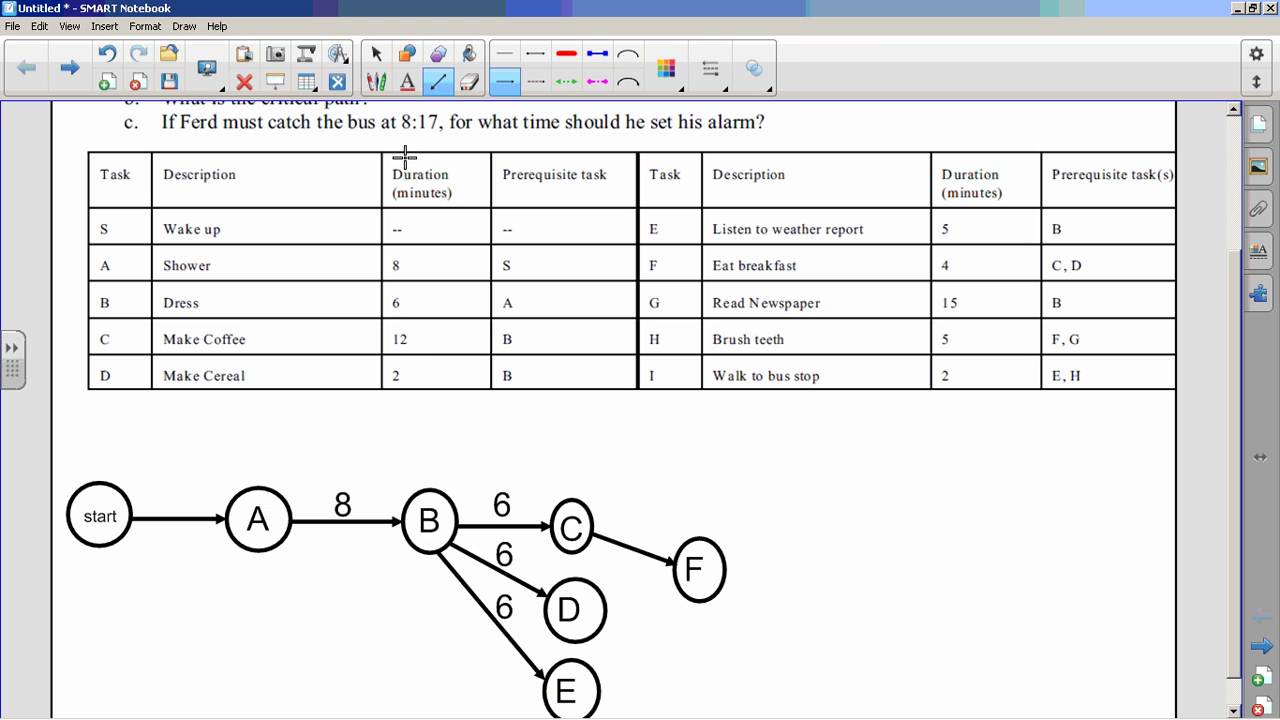
click(407, 81)
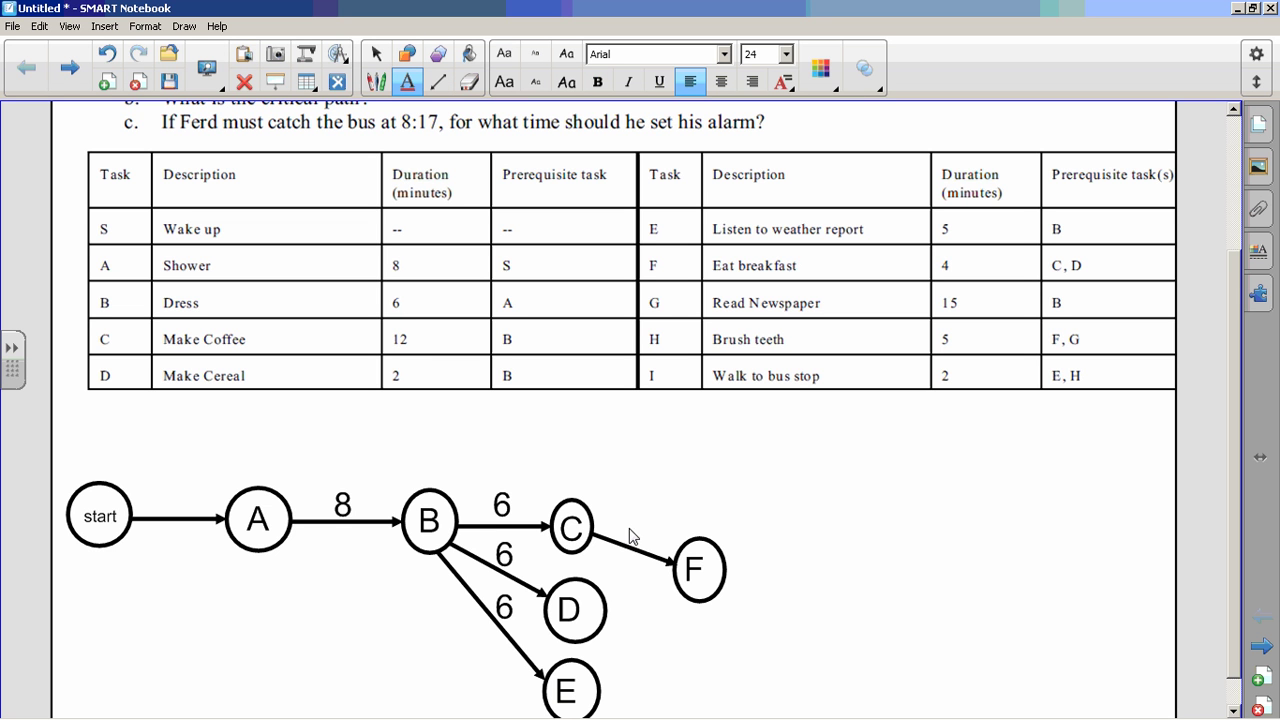
click(630, 537)
text(12)
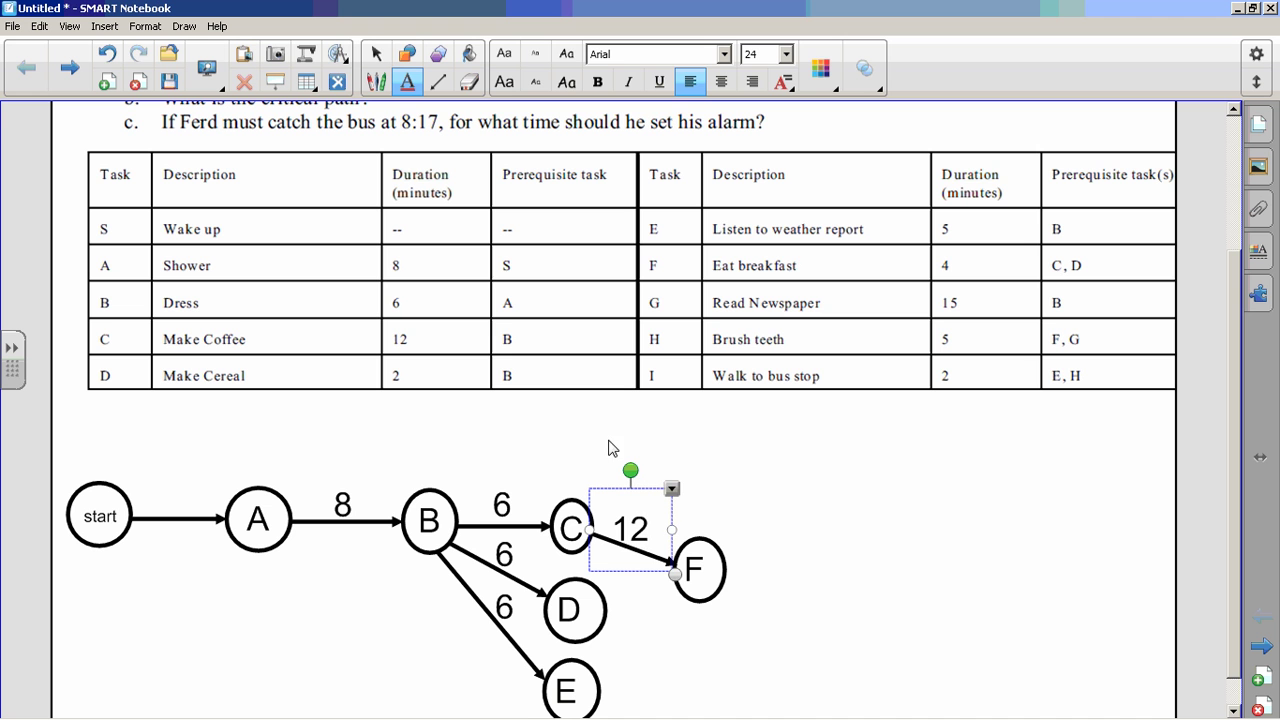
click(376, 53)
drag(639, 528, 660, 526)
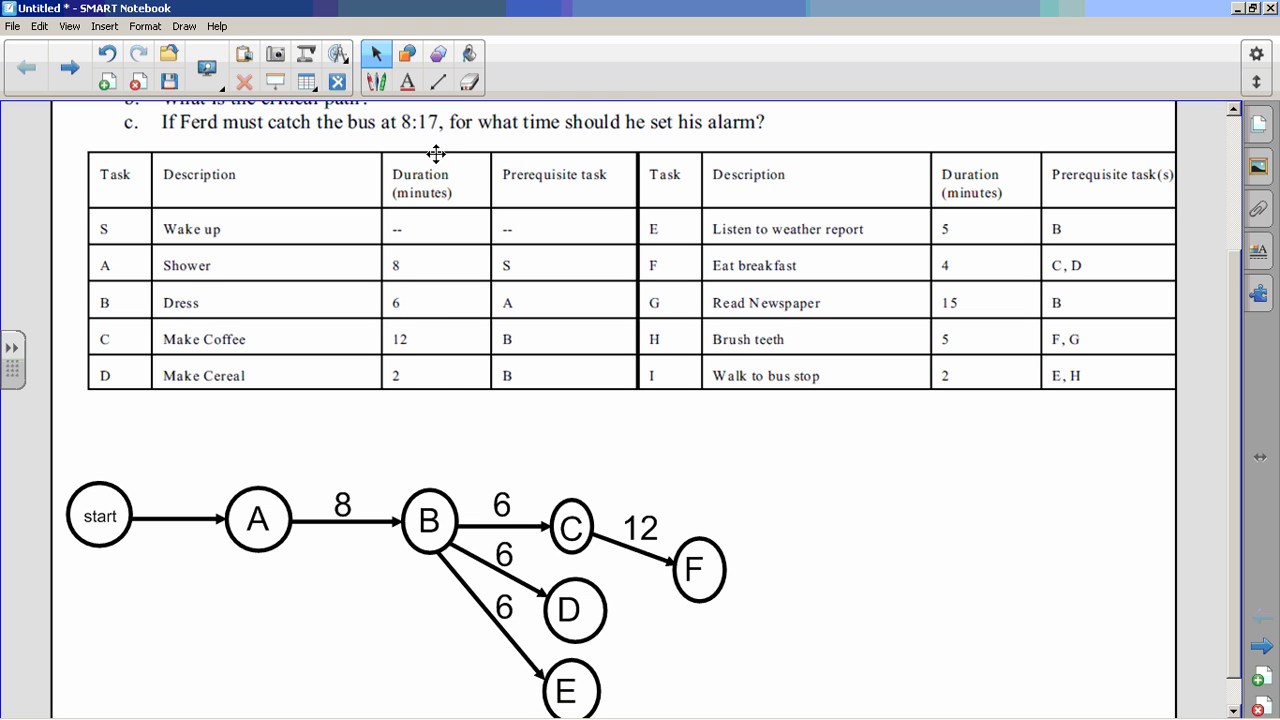
Step: Draw a solid arrow from circle D to circle F and place a 2 label above it, reusing the 12 label
click(437, 82)
drag(609, 605, 676, 590)
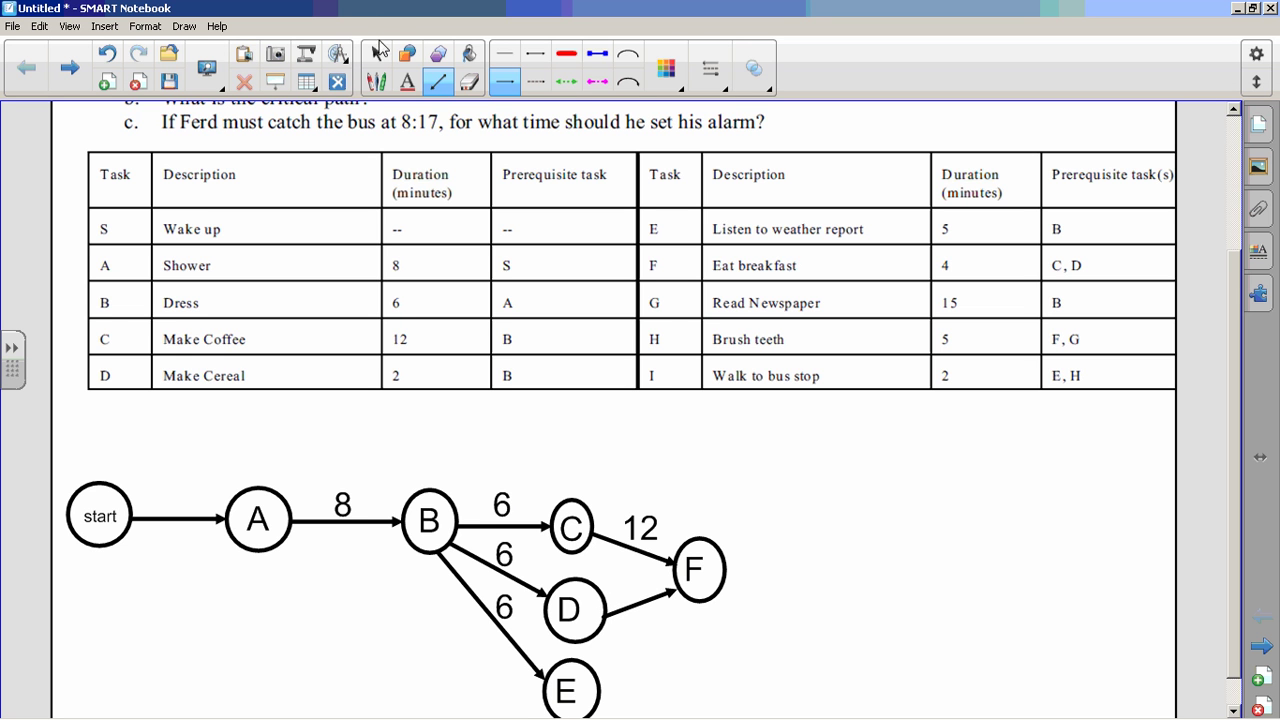
click(376, 53)
drag(641, 528, 640, 600)
double_click(640, 600)
key(BackSpace)
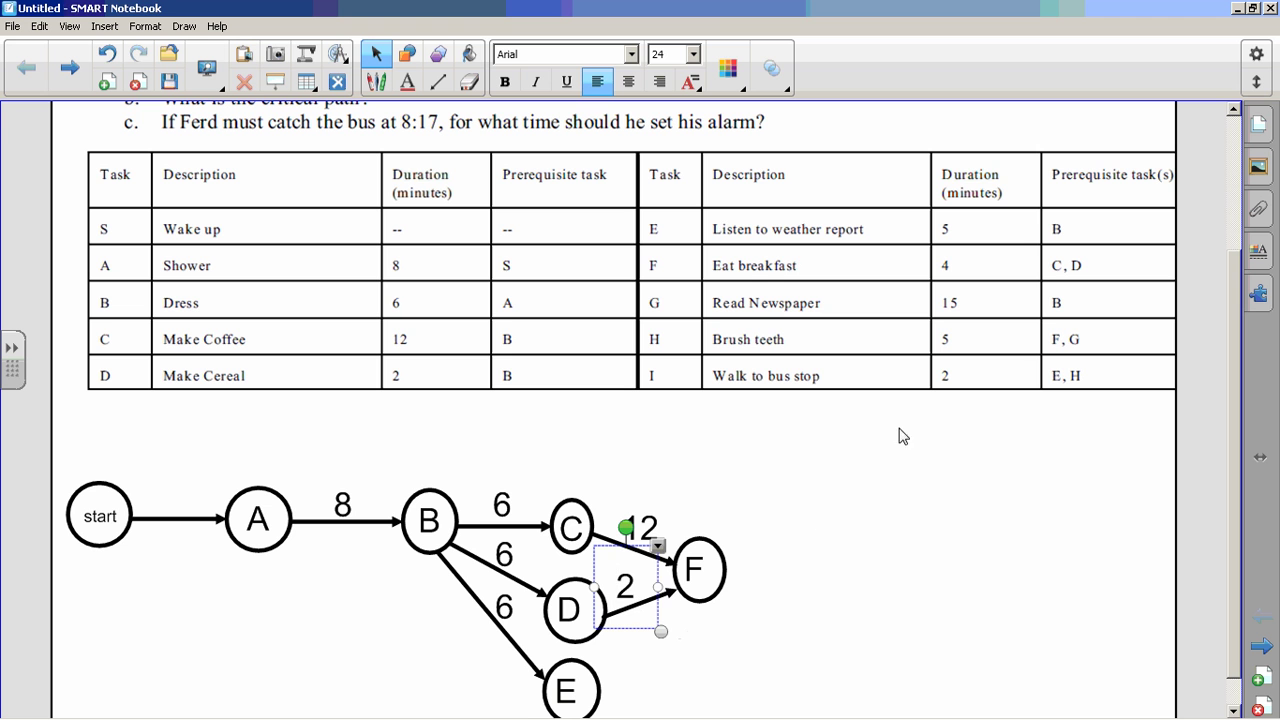
drag(640, 590, 645, 591)
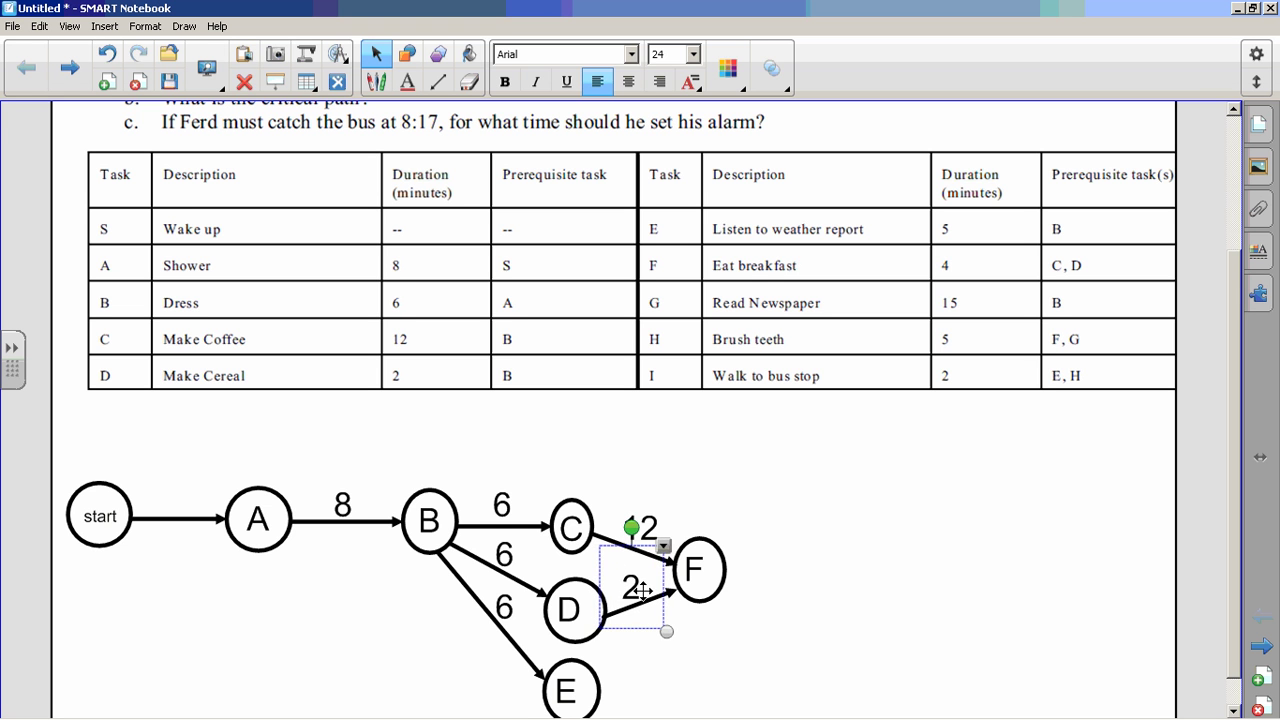
click(797, 497)
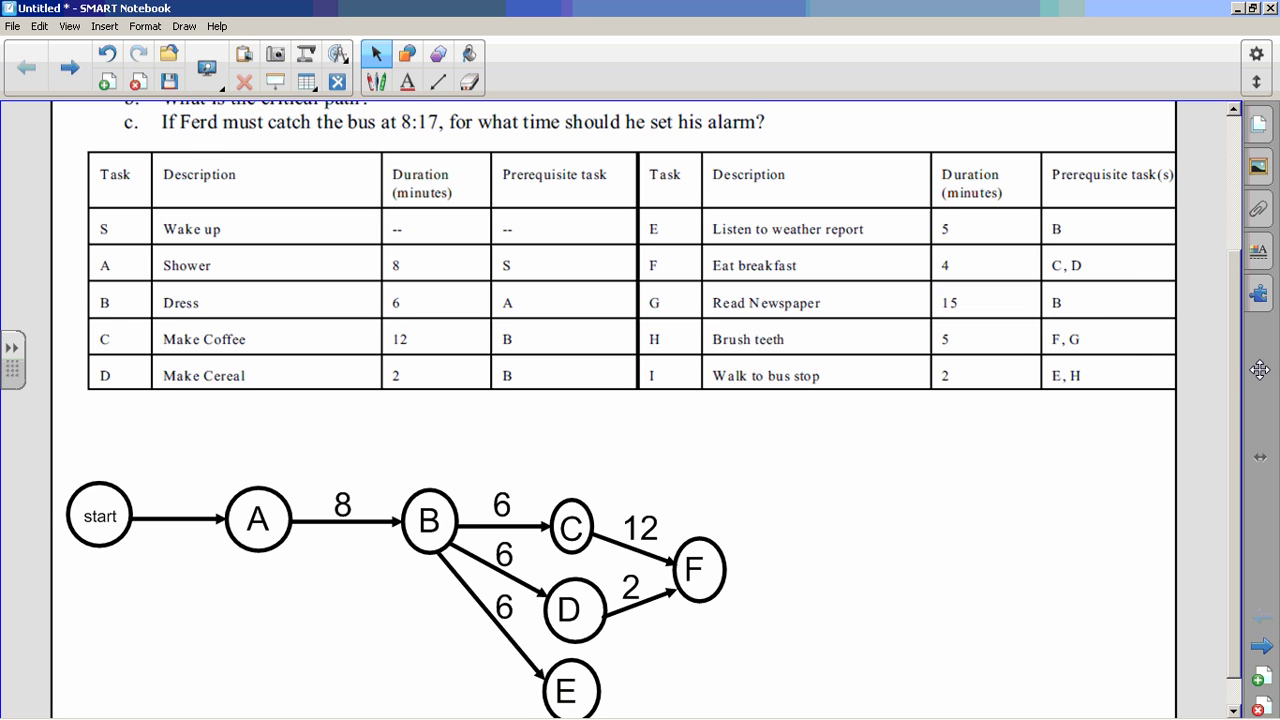
Step: Extend the page to make room below circle E
scroll(1244, 452, down, 1)
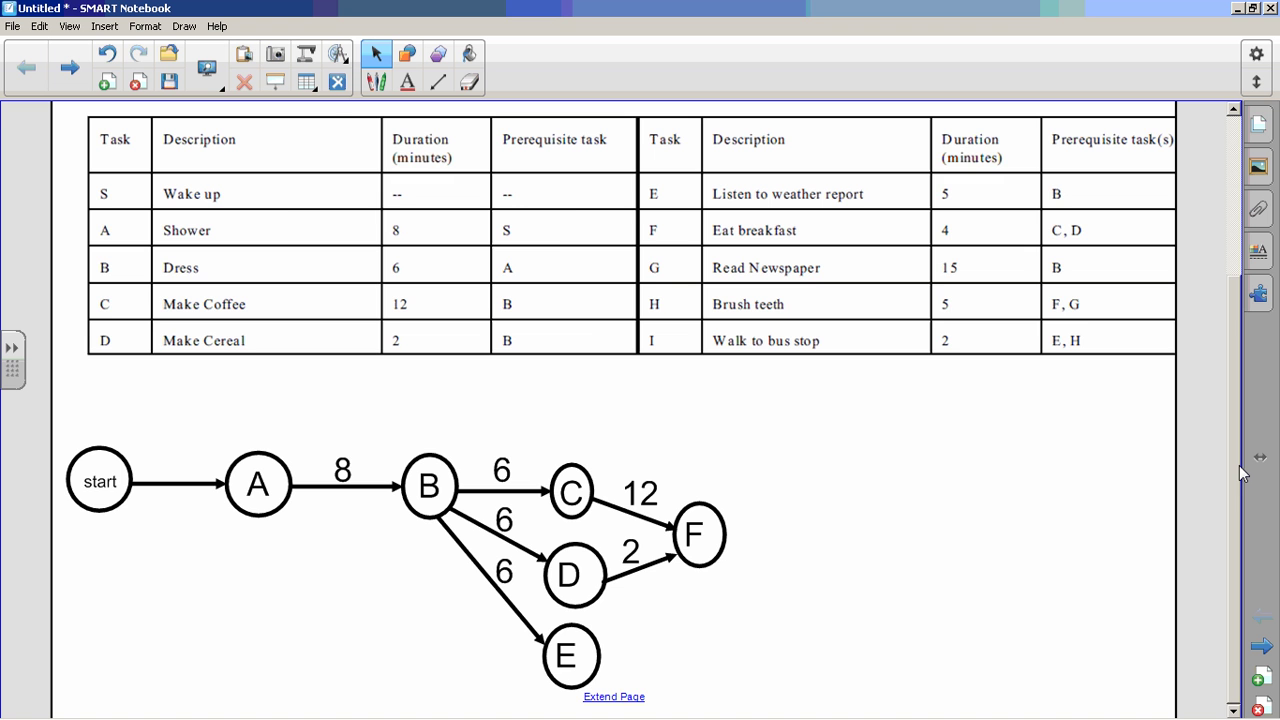
click(624, 698)
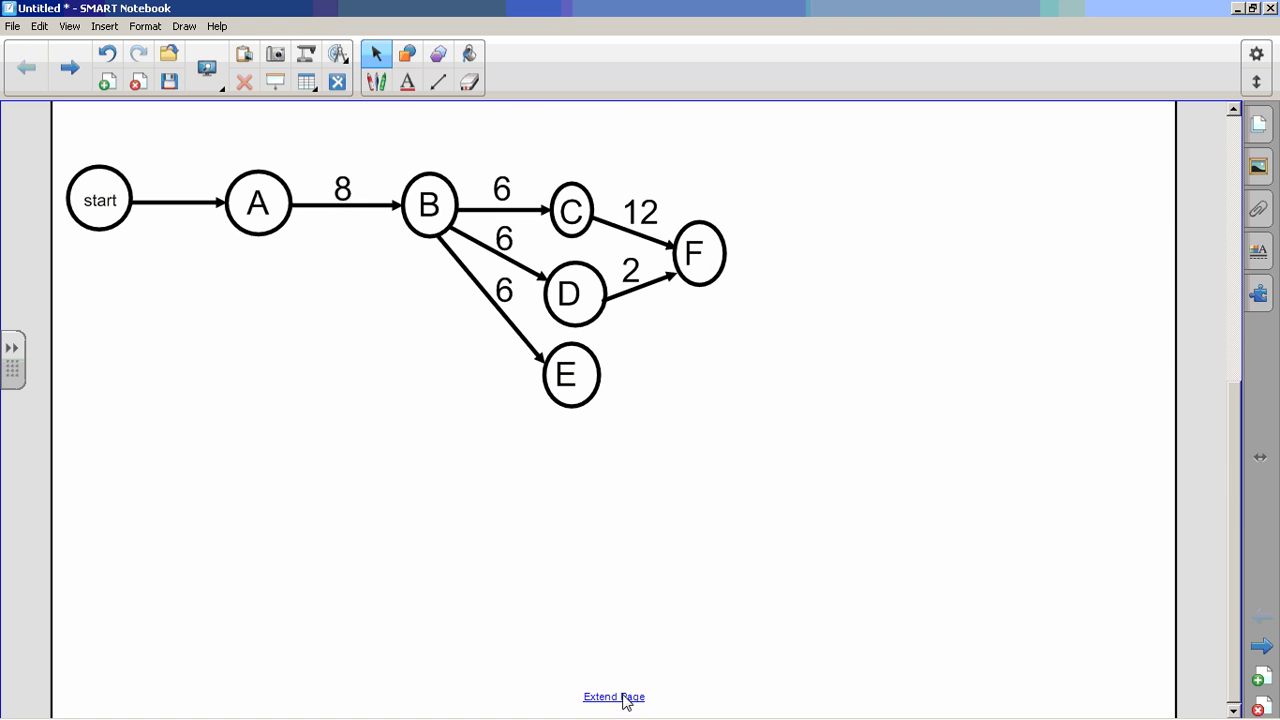
drag(1238, 494, 1238, 385)
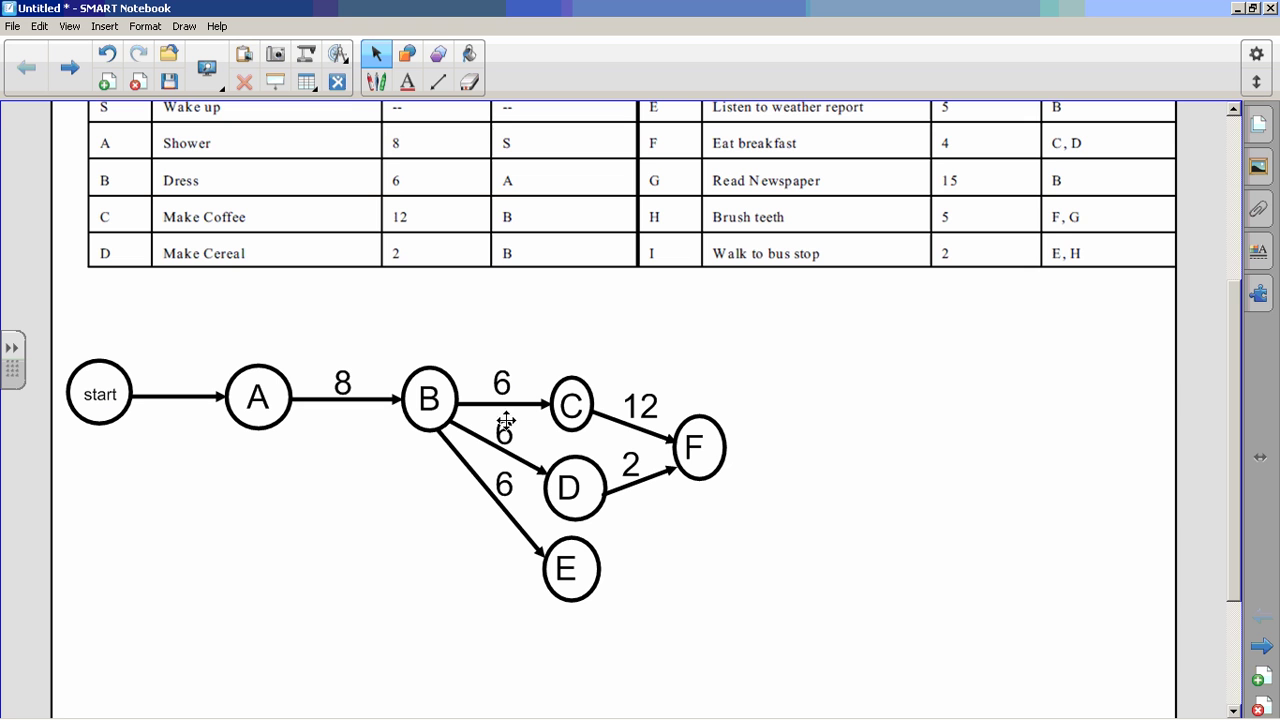
Step: Draw a circle below circle E and label it G
click(407, 53)
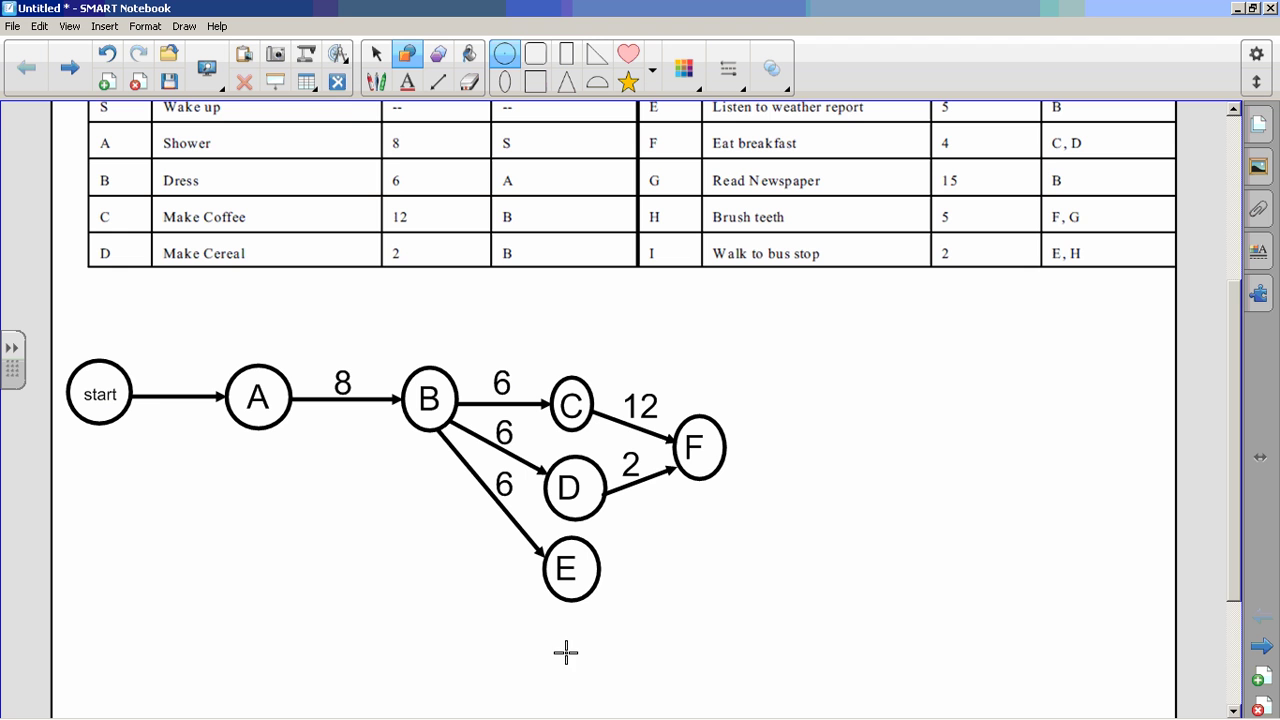
drag(562, 650, 602, 675)
click(376, 54)
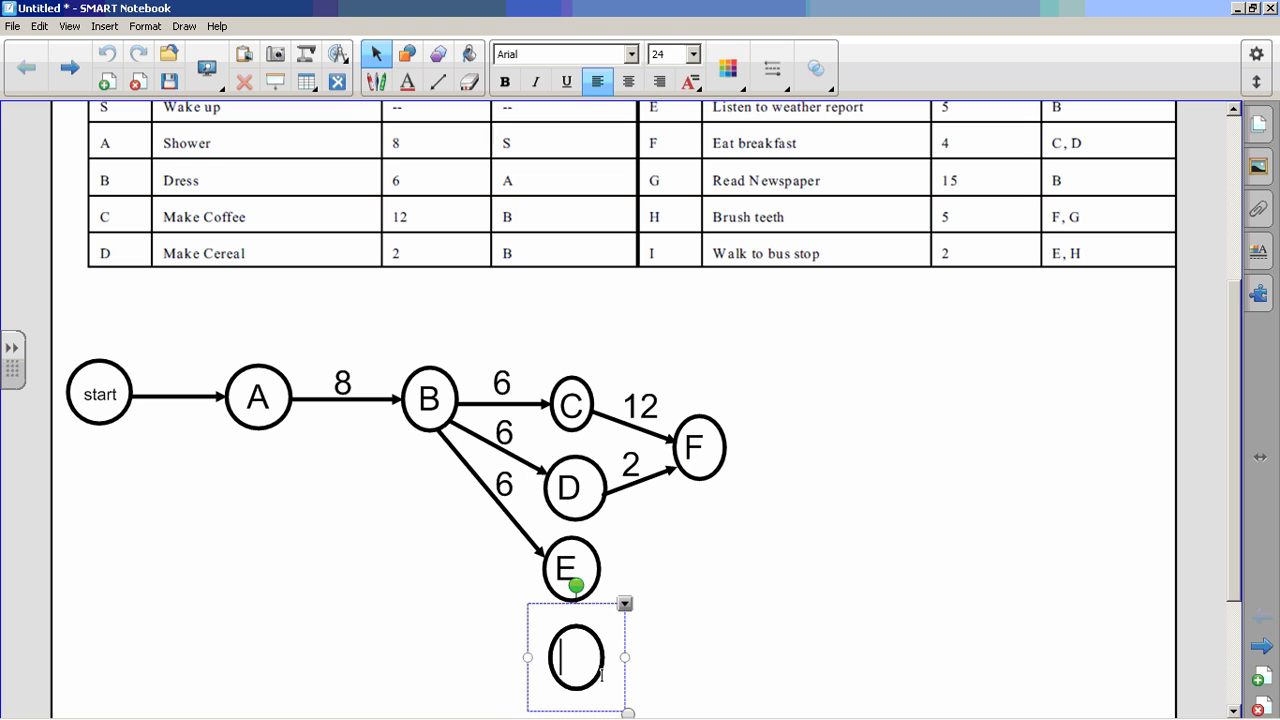
text(G)
click(689, 620)
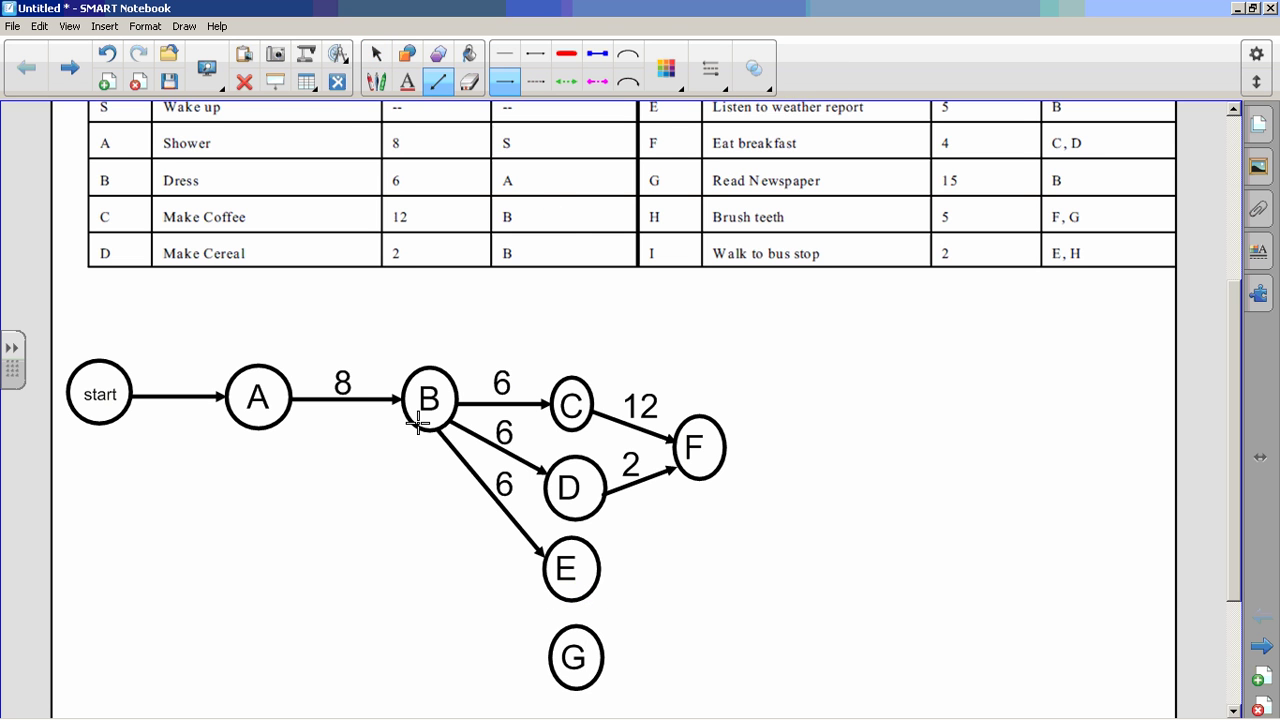
Step: Draw a solid arrow from the underside of circle B to circle G and place another 6 label beside it
drag(426, 431, 550, 645)
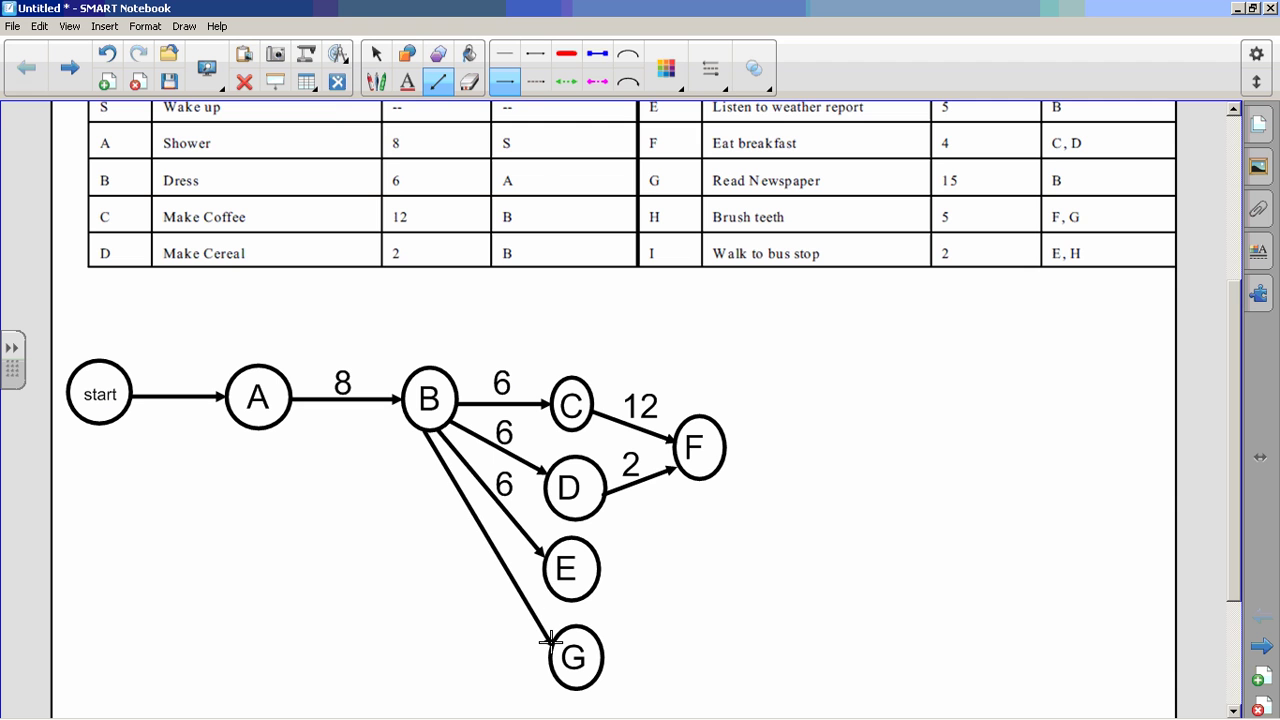
click(379, 56)
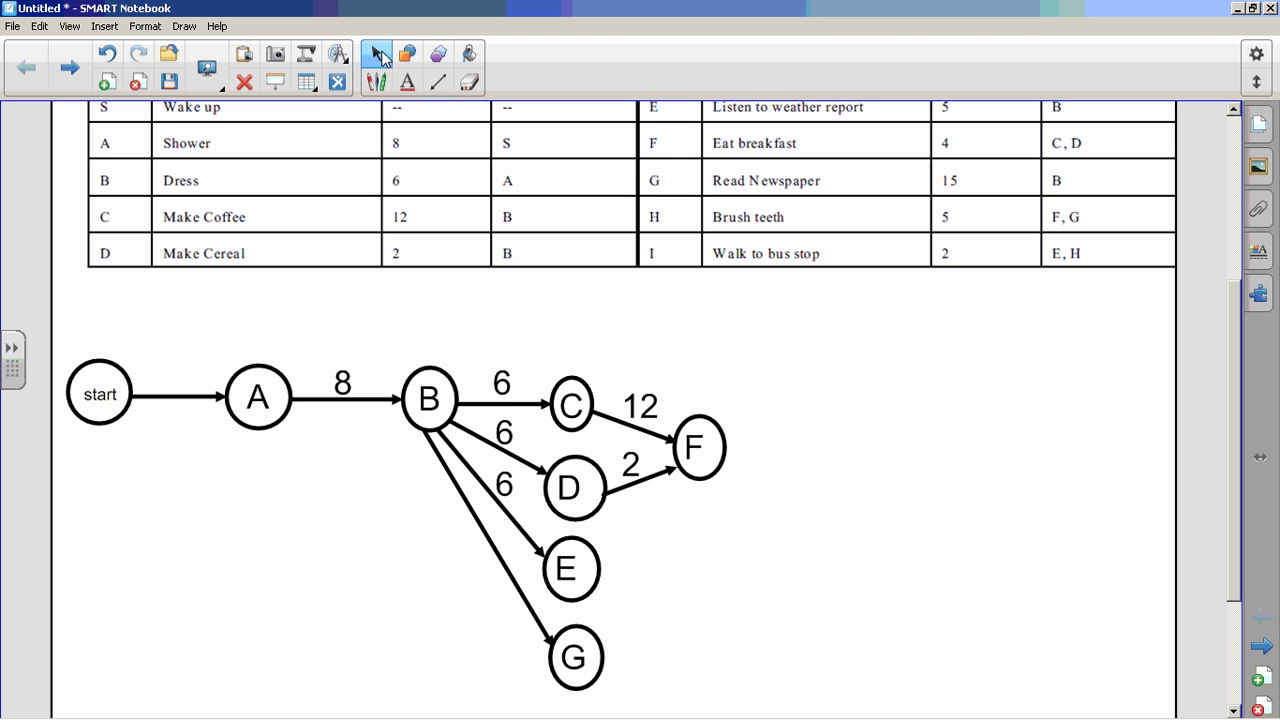
drag(506, 472, 471, 540)
Step: Draw a circle to the right of circle F and label it H
click(408, 56)
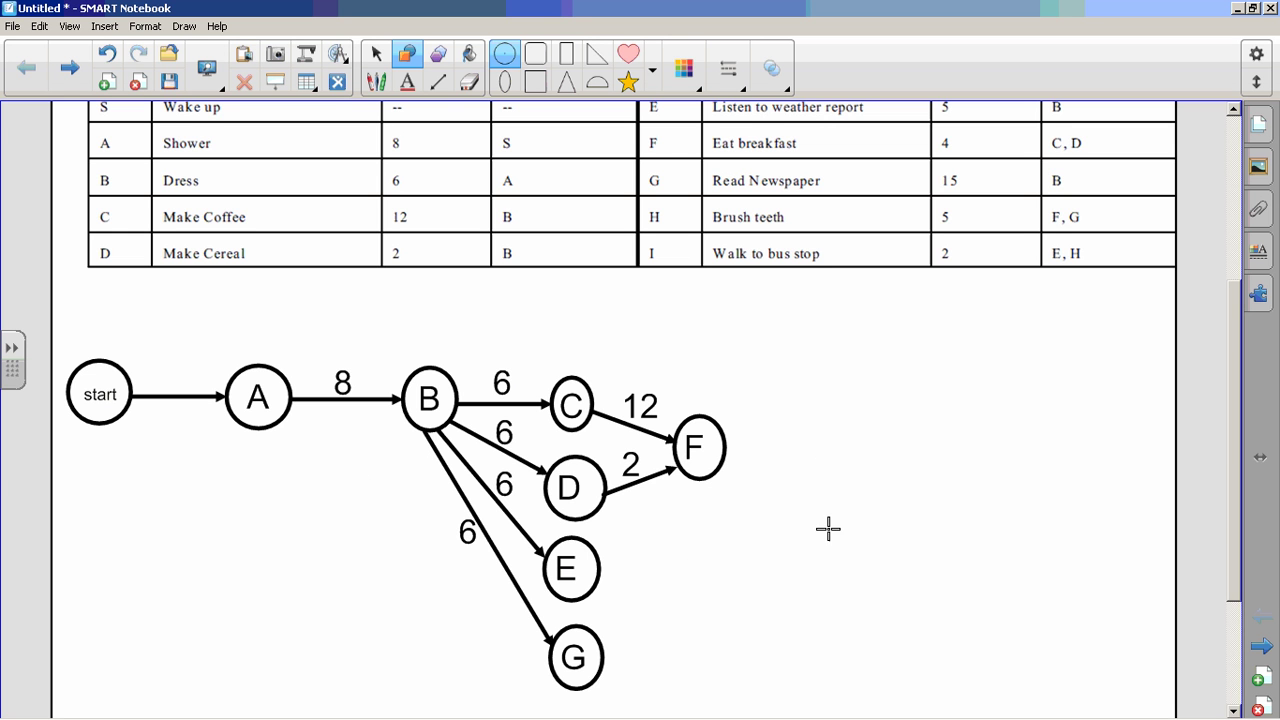
mouse_move(818, 500)
mouse_down()
mouse_move(840, 518)
mouse_move(839, 350)
mouse_move(846, 616)
mouse_move(848, 444)
mouse_up()
click(378, 56)
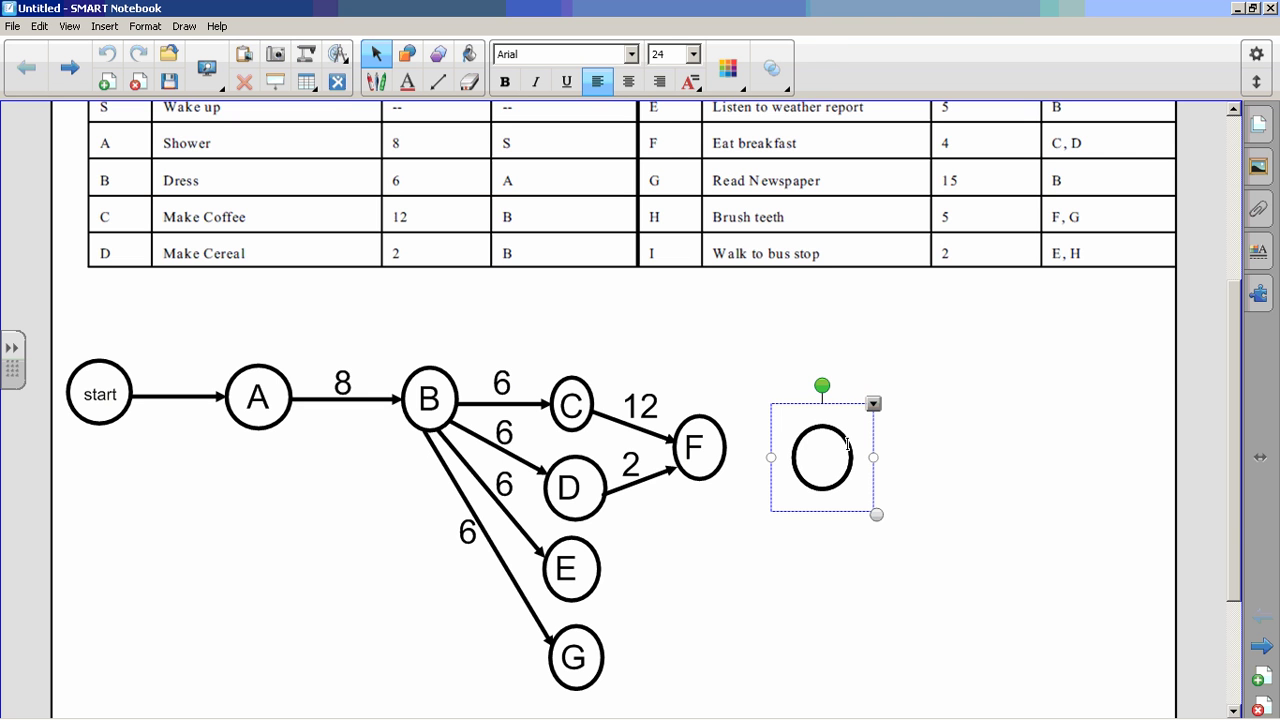
text(H)
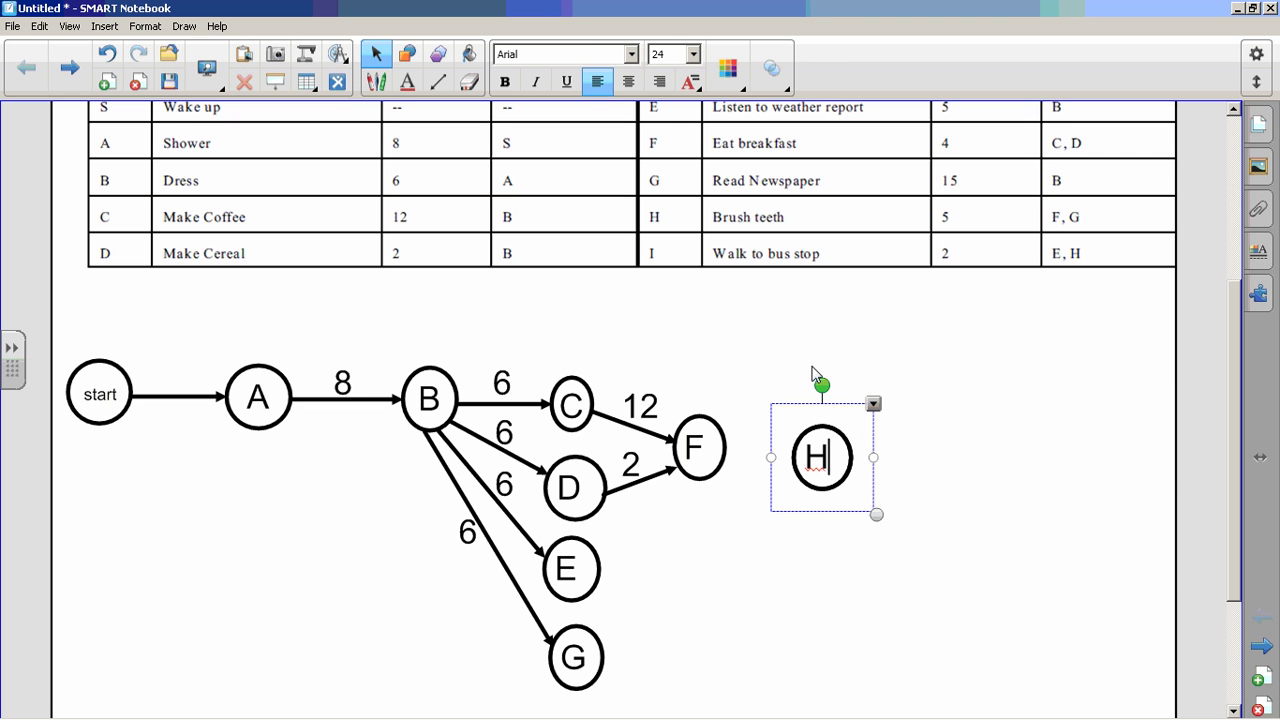
click(820, 375)
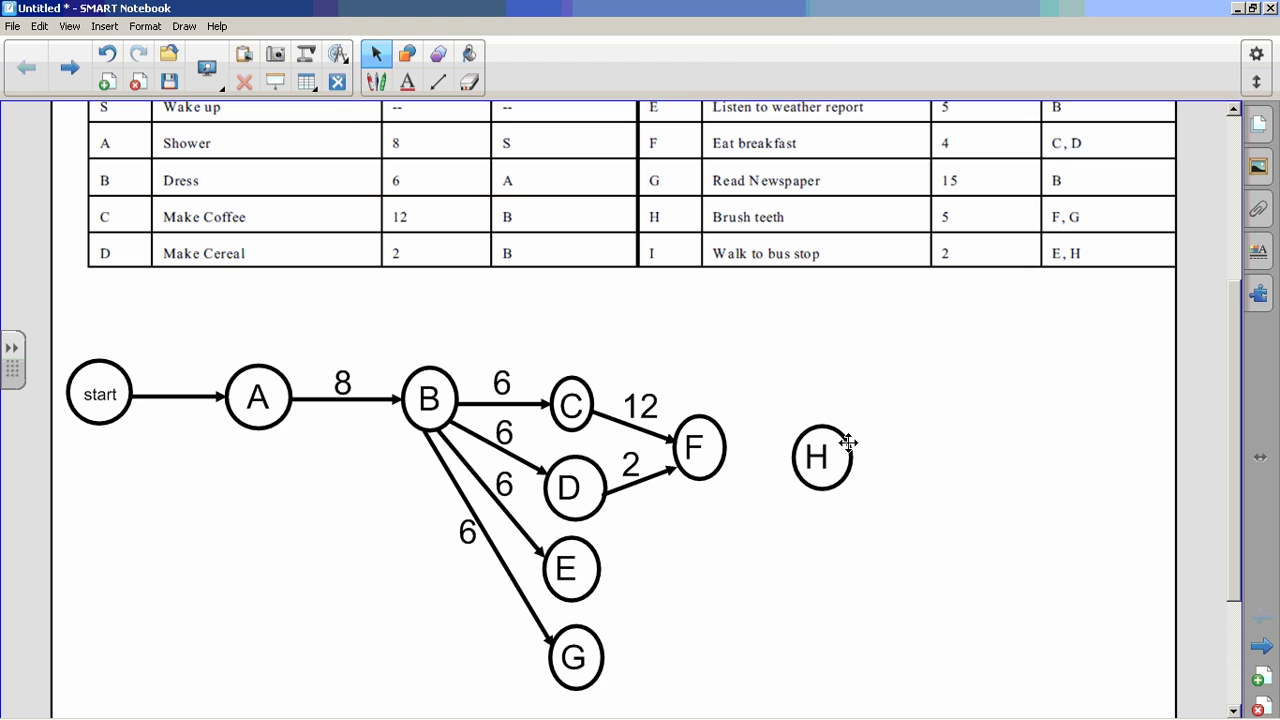
click(848, 440)
Step: Draw solid arrows from circle F to circle H and from circle G to circle H
click(438, 82)
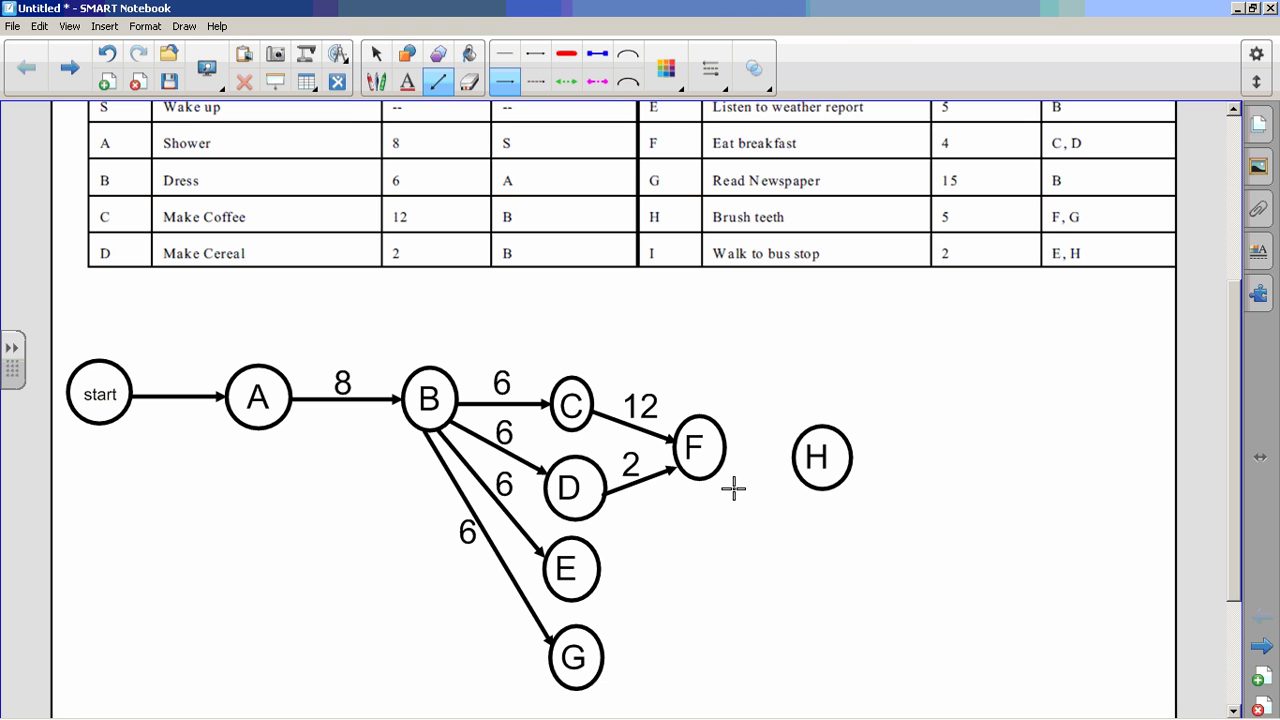
drag(722, 456, 792, 460)
drag(606, 650, 802, 482)
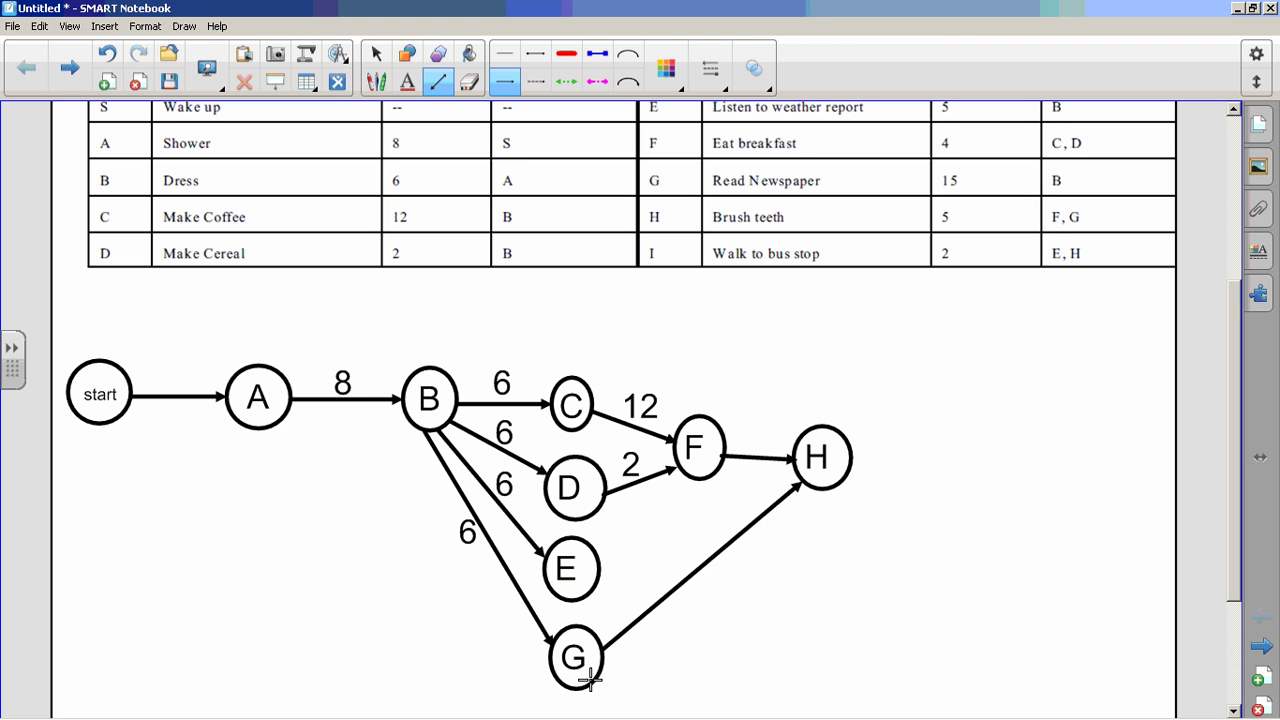
Step: Move circle G above circle C and reroute its incoming arrow to run from the upper side of B to G
click(378, 58)
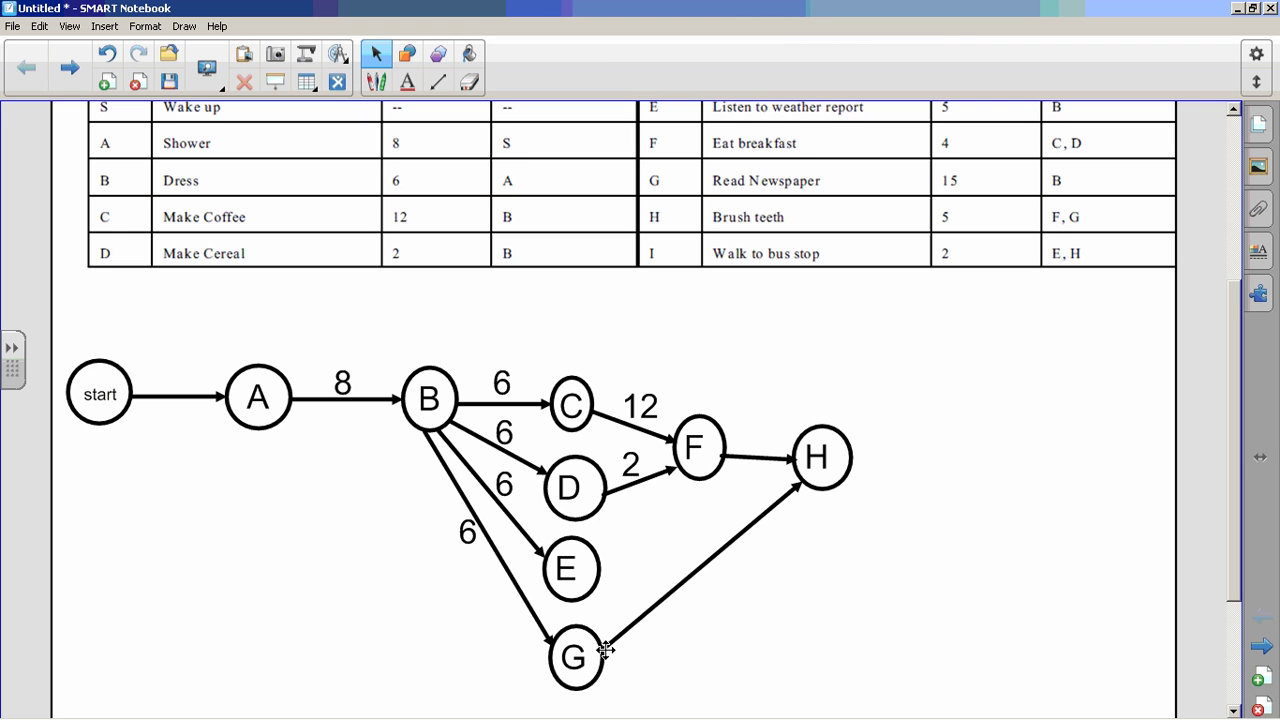
drag(594, 617, 596, 301)
click(546, 631)
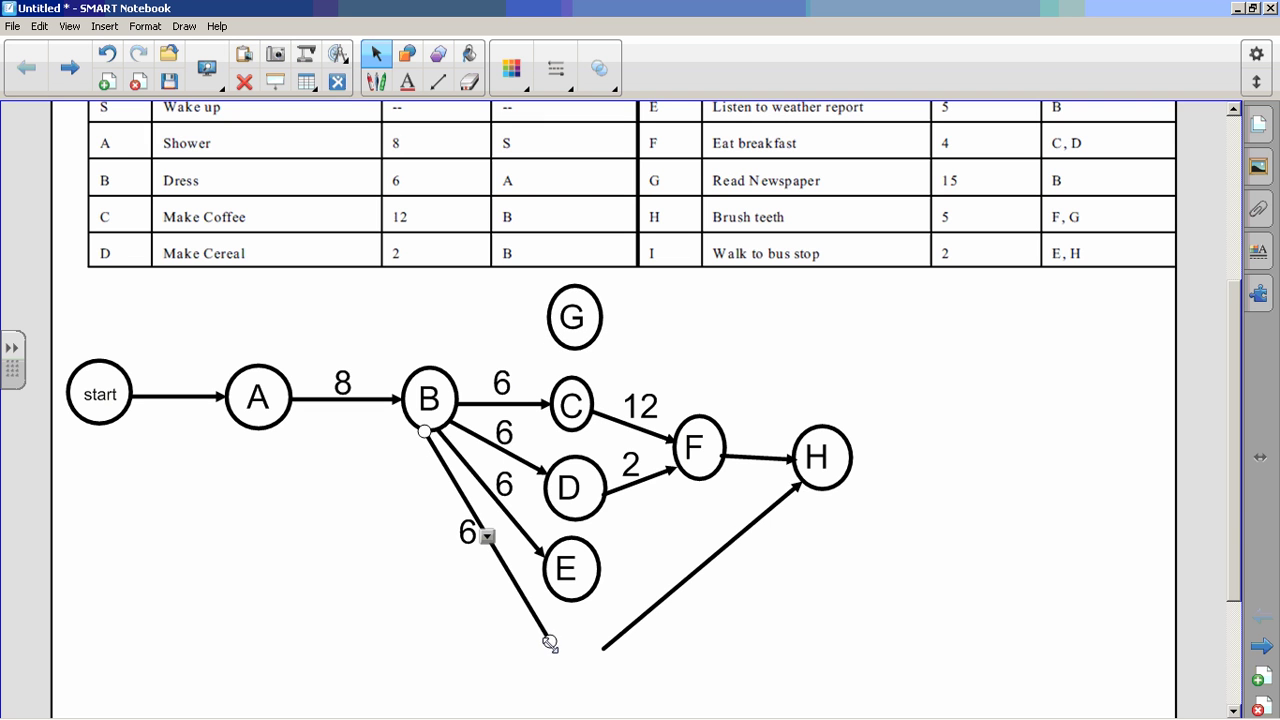
drag(550, 642, 548, 328)
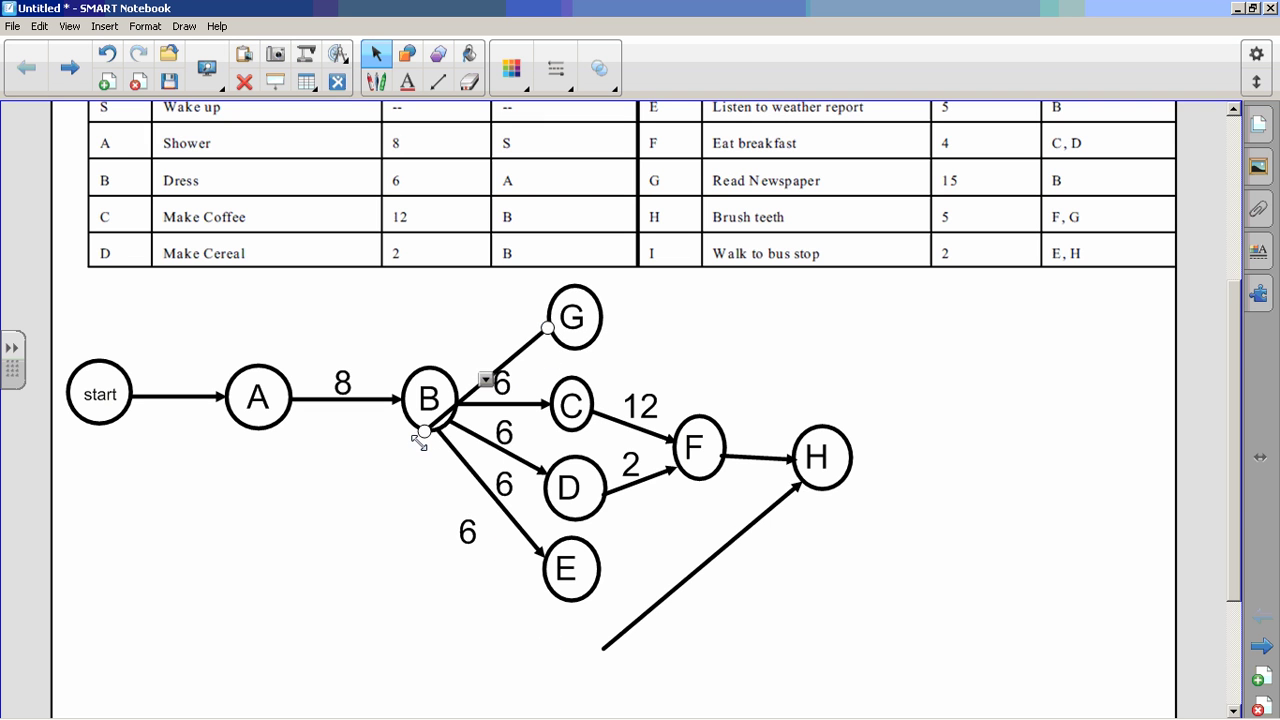
drag(424, 432, 453, 377)
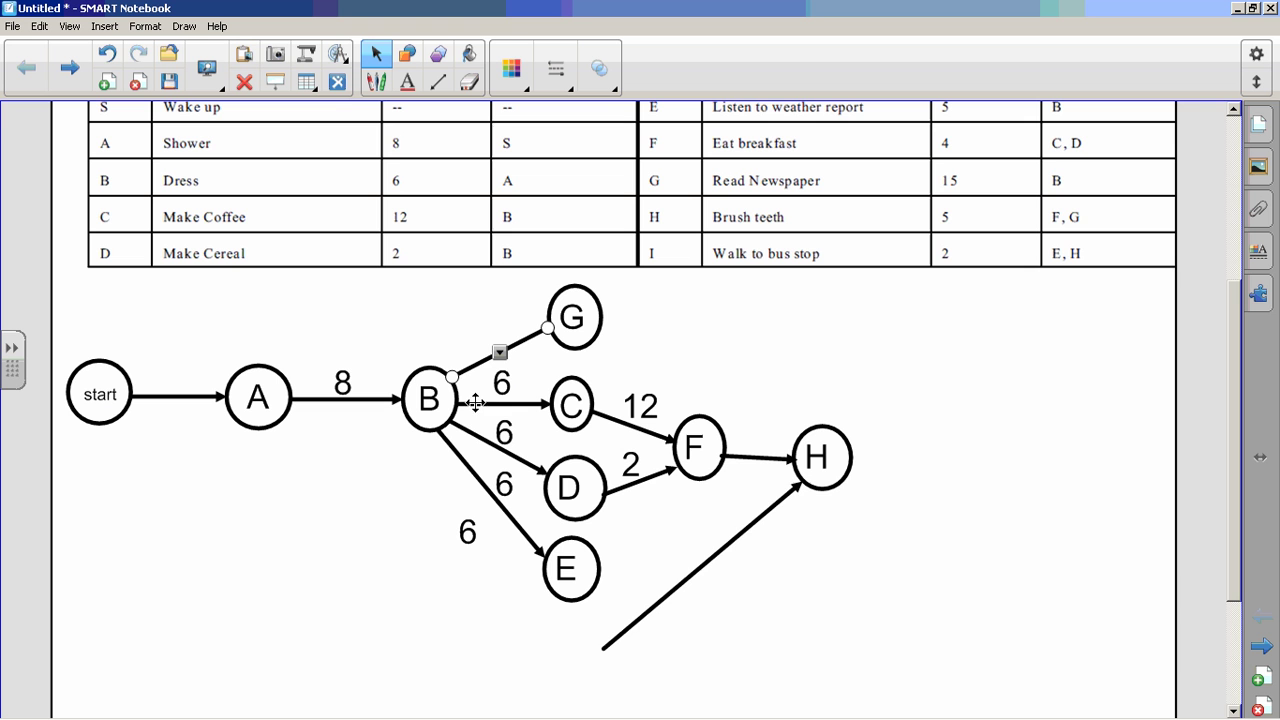
Step: Reroute the long arrow leading to H so that it starts at the right side of the relocated circle G
click(680, 590)
drag(605, 648, 604, 328)
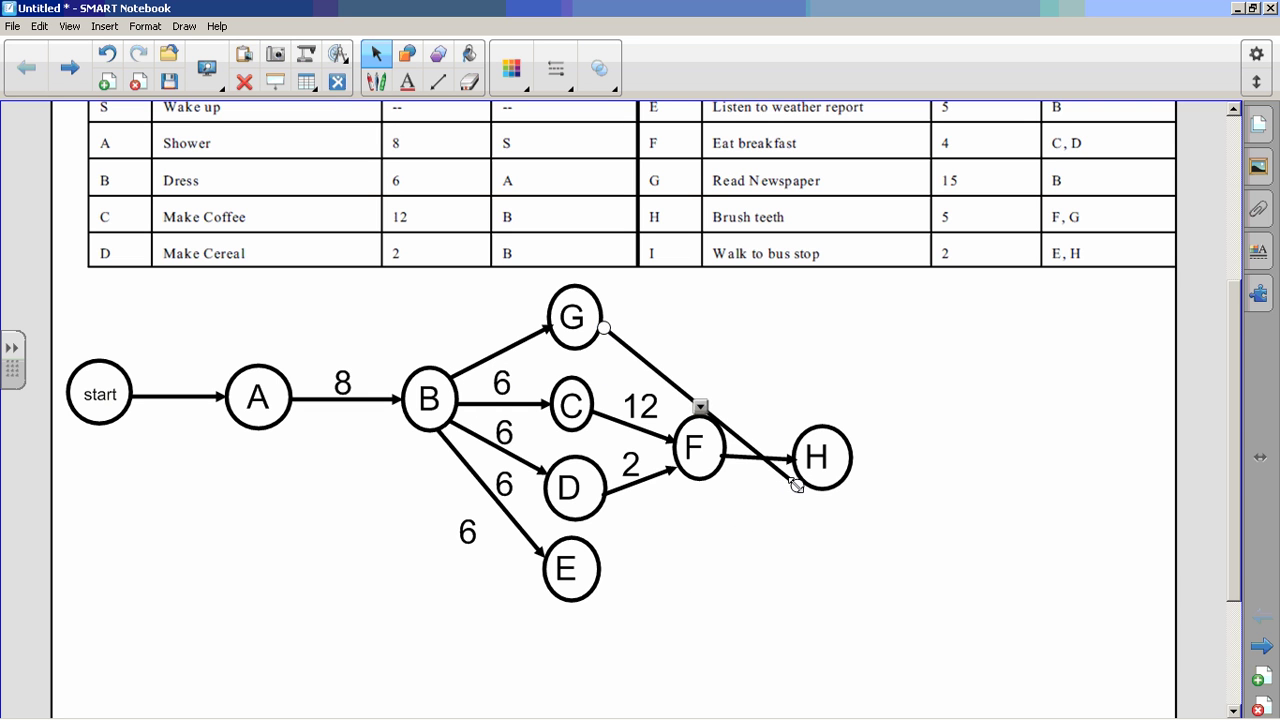